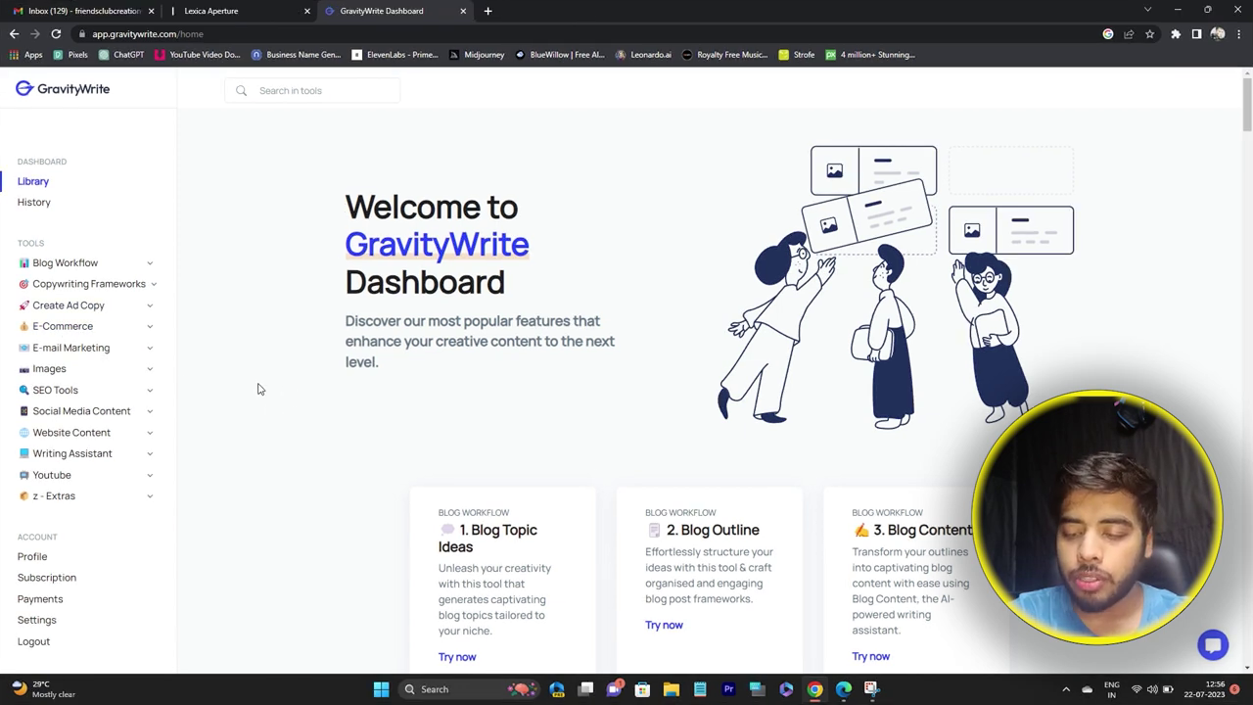
Open the AI Art tool from the Images category in GravityWrite, ready for describing the image subject
click(88, 371)
click(64, 393)
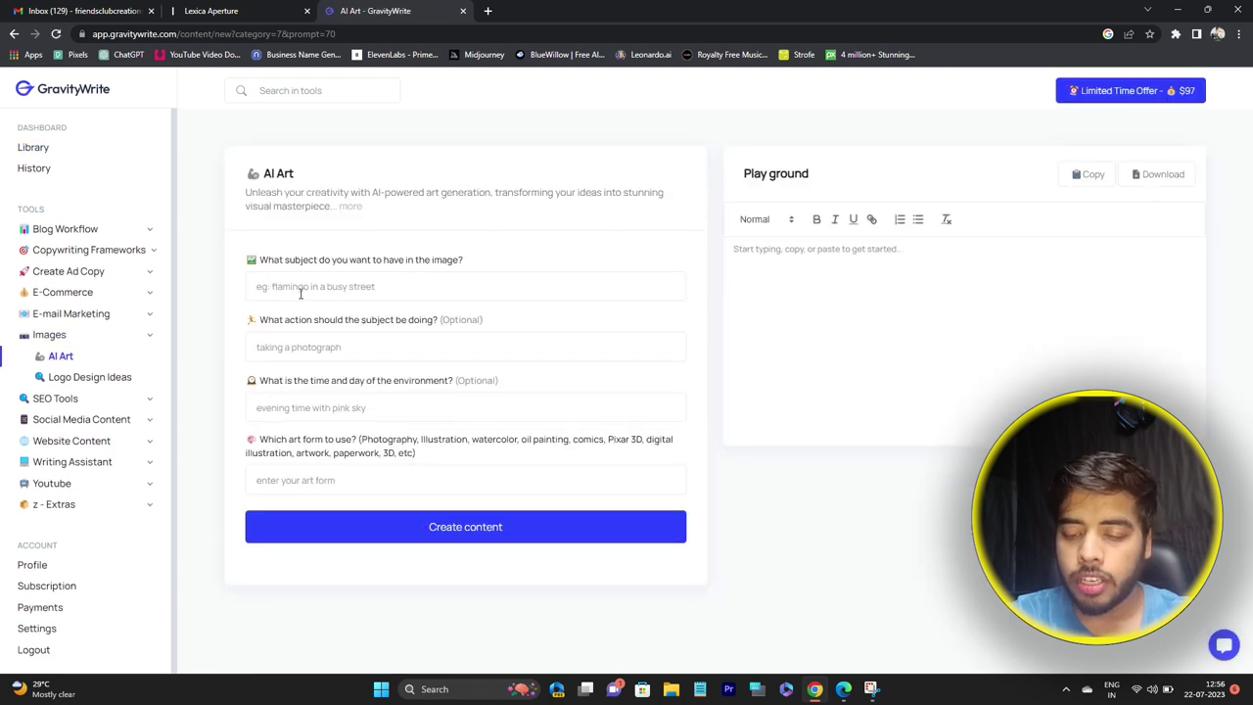
click(375, 287)
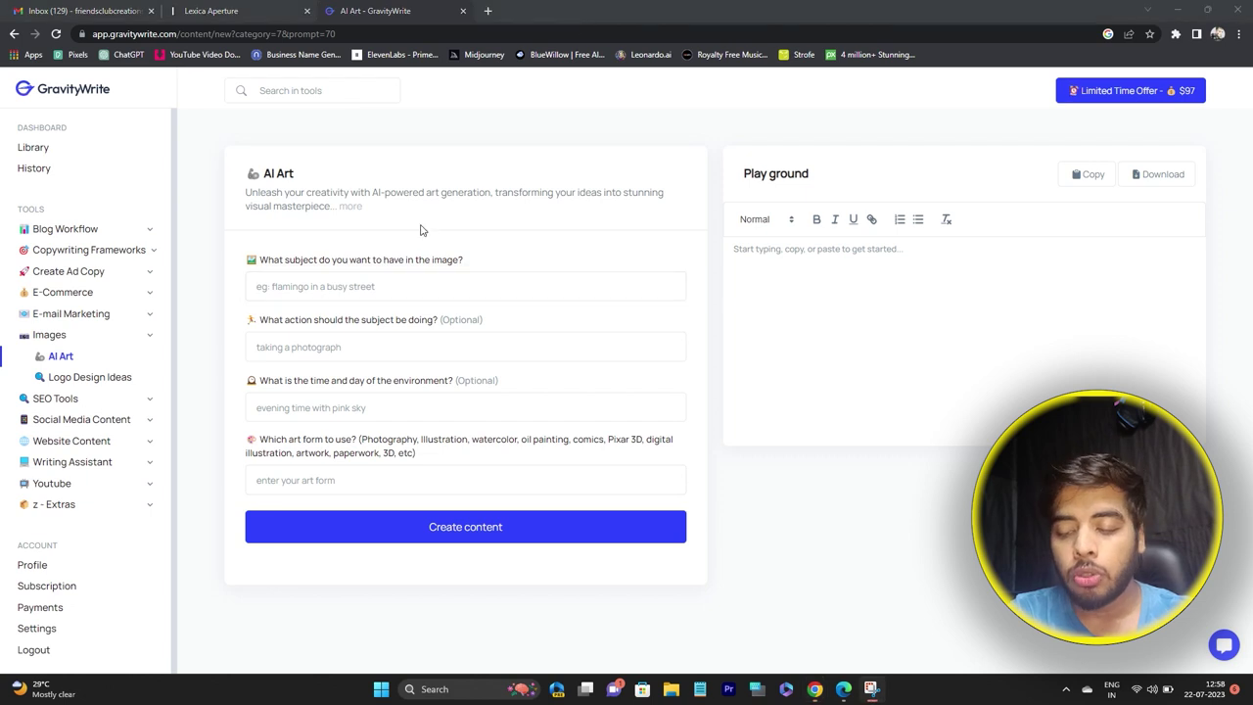
Copy "a cat in man suit" from the Lexica prompt and paste it as the image subject in GravityWrite's AI Art form
click(232, 9)
drag(325, 157, 245, 169)
key(ctrl+c)
key(ctrl+Tab)
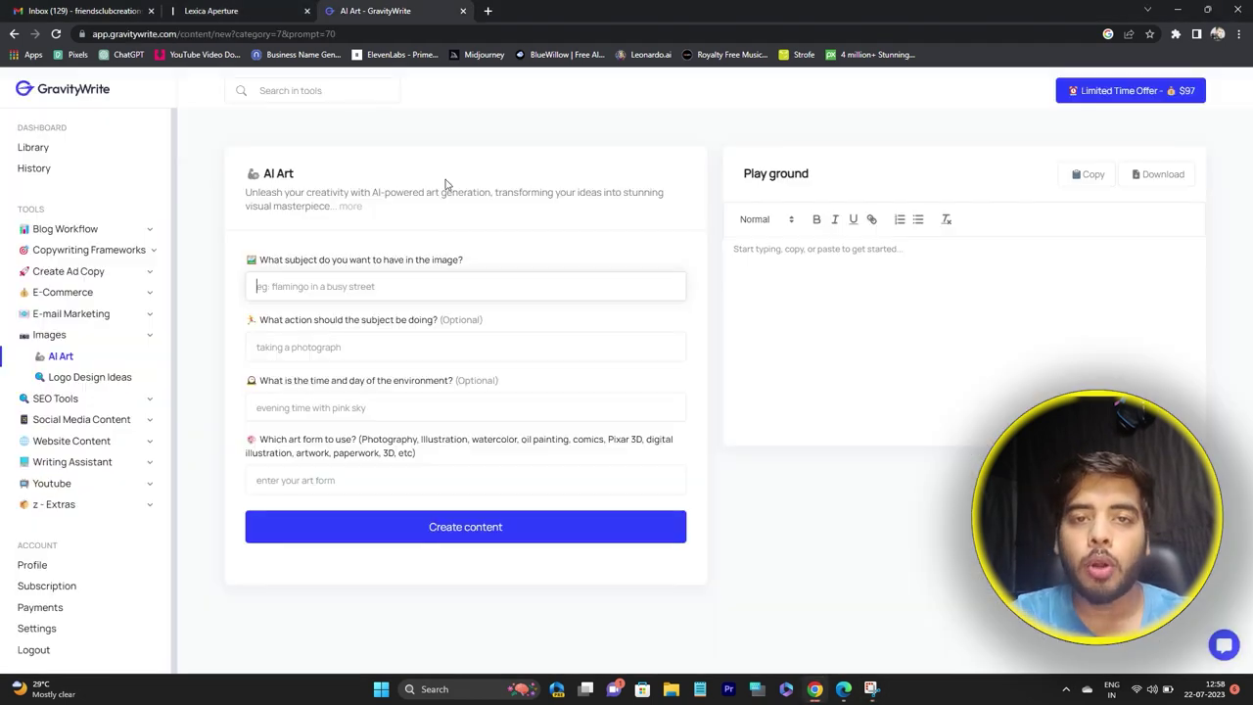
click(338, 284)
key(ctrl+v)
Set the action to "Standing", the time to "Day time" and the art form to "Pixar 3D", and create the prompts
click(318, 357)
text(Stan)
click(317, 407)
text(Day)
click(505, 486)
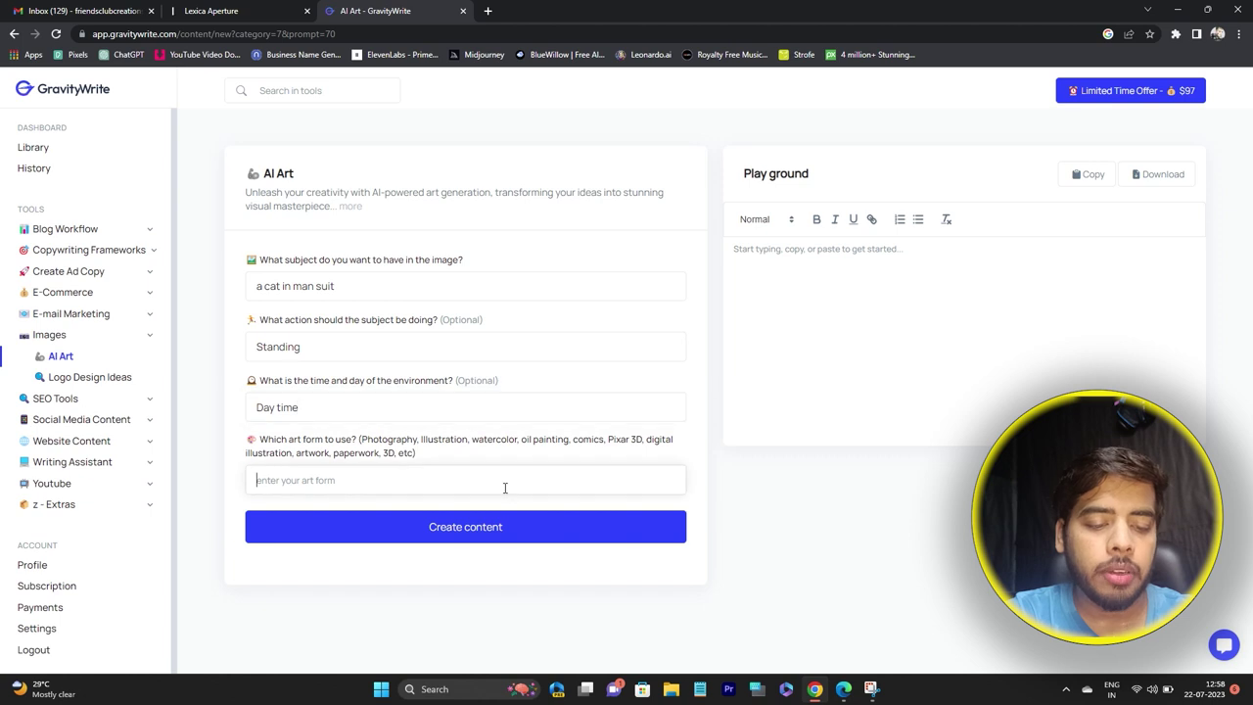
text(Pixar 3D)
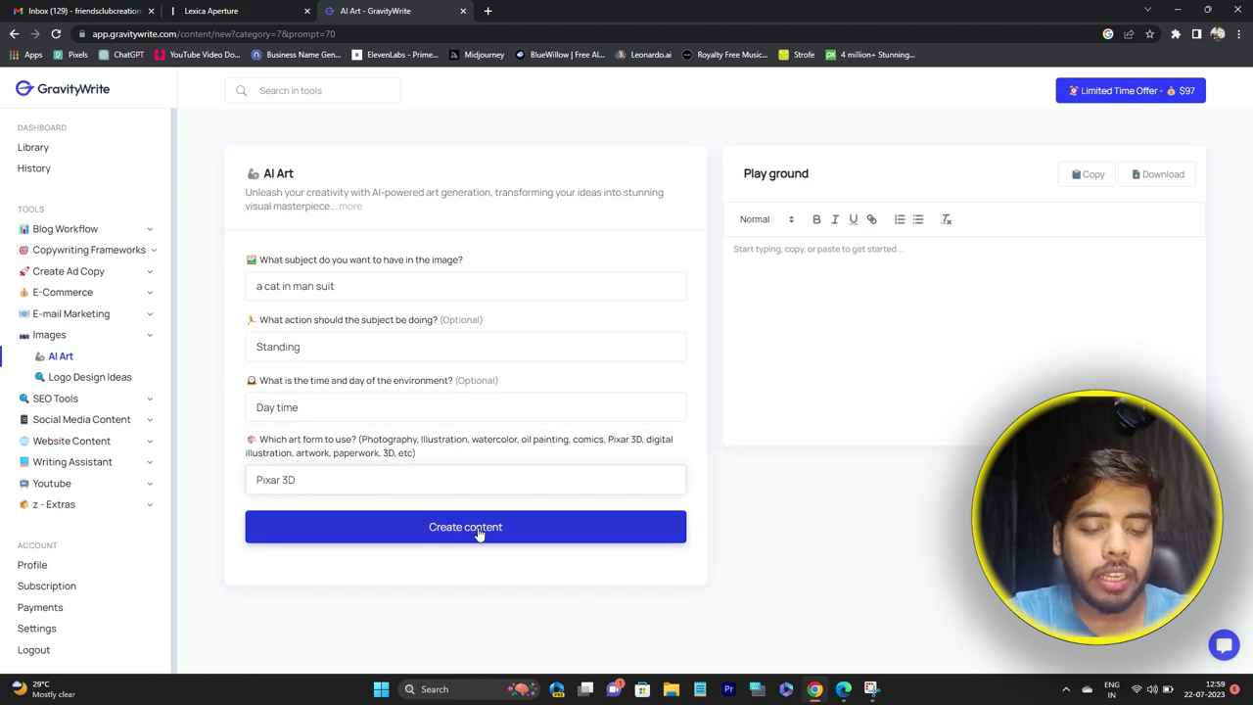
click(479, 535)
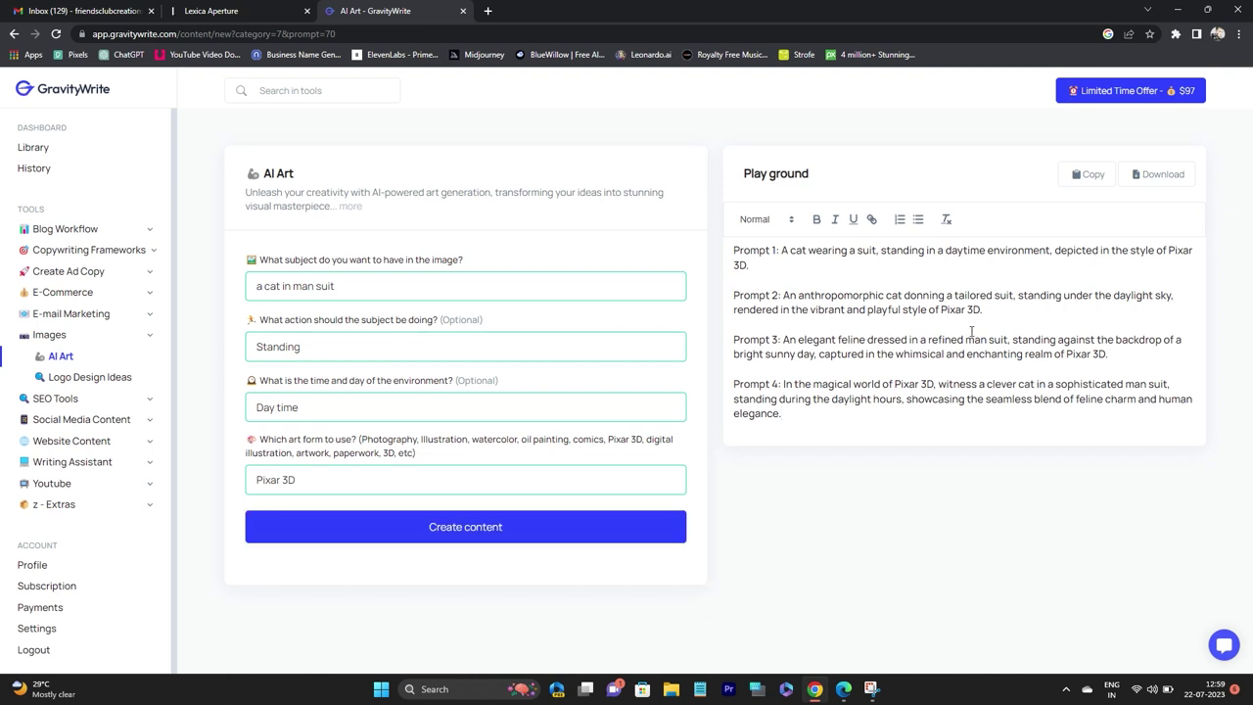
Copy the text of Prompt 2 about the anthropomorphic cat into Lexica's image description and generate the images
drag(1001, 313, 748, 294)
key(ctrl+c)
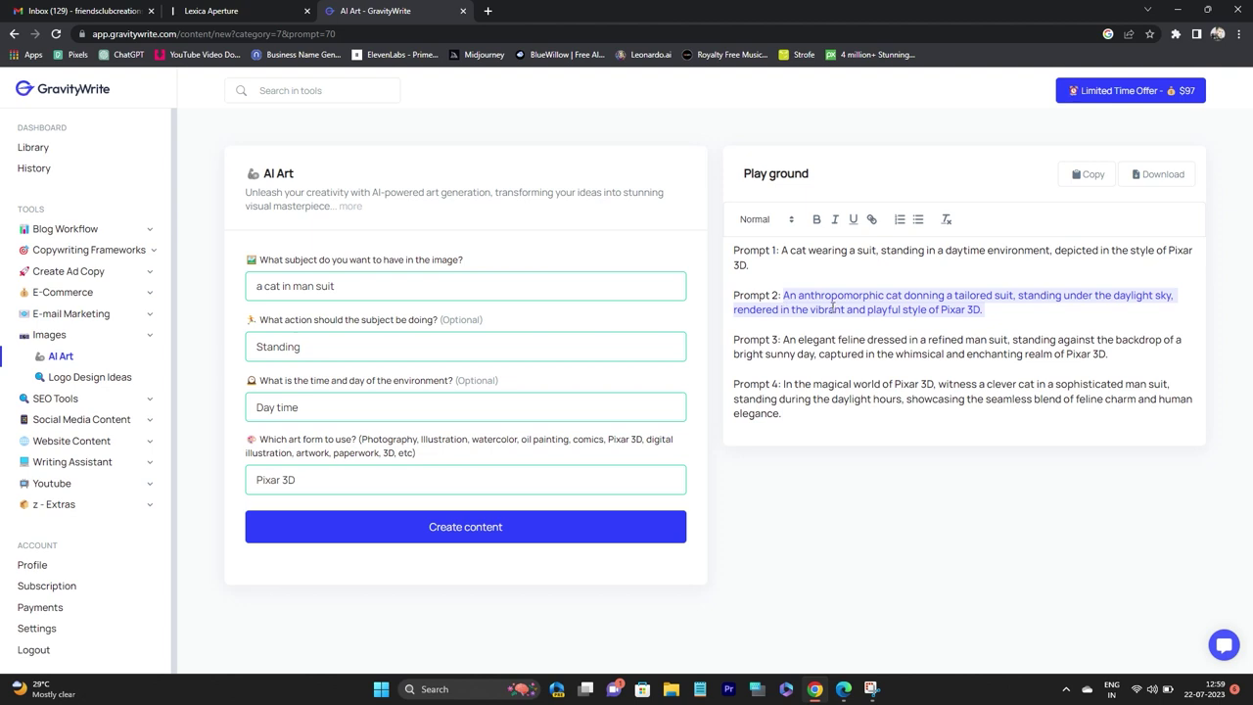
key(ctrl+shift+Tab)
key(ctrl+v)
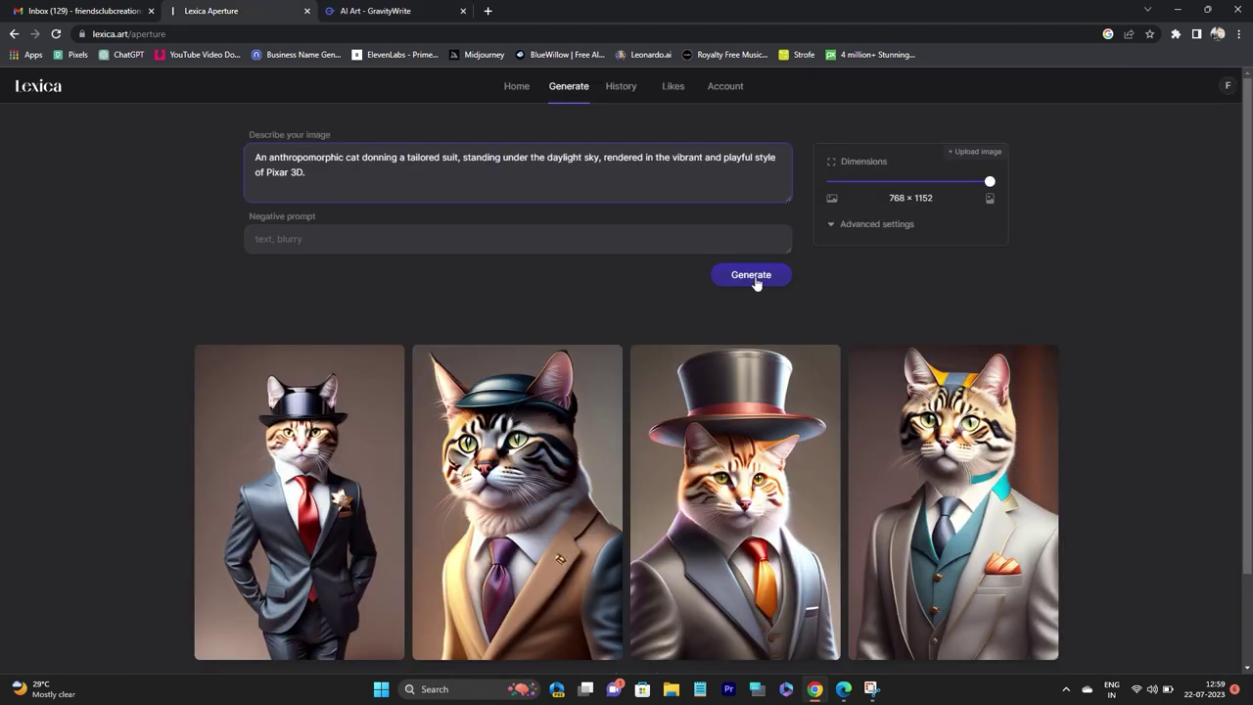
click(753, 277)
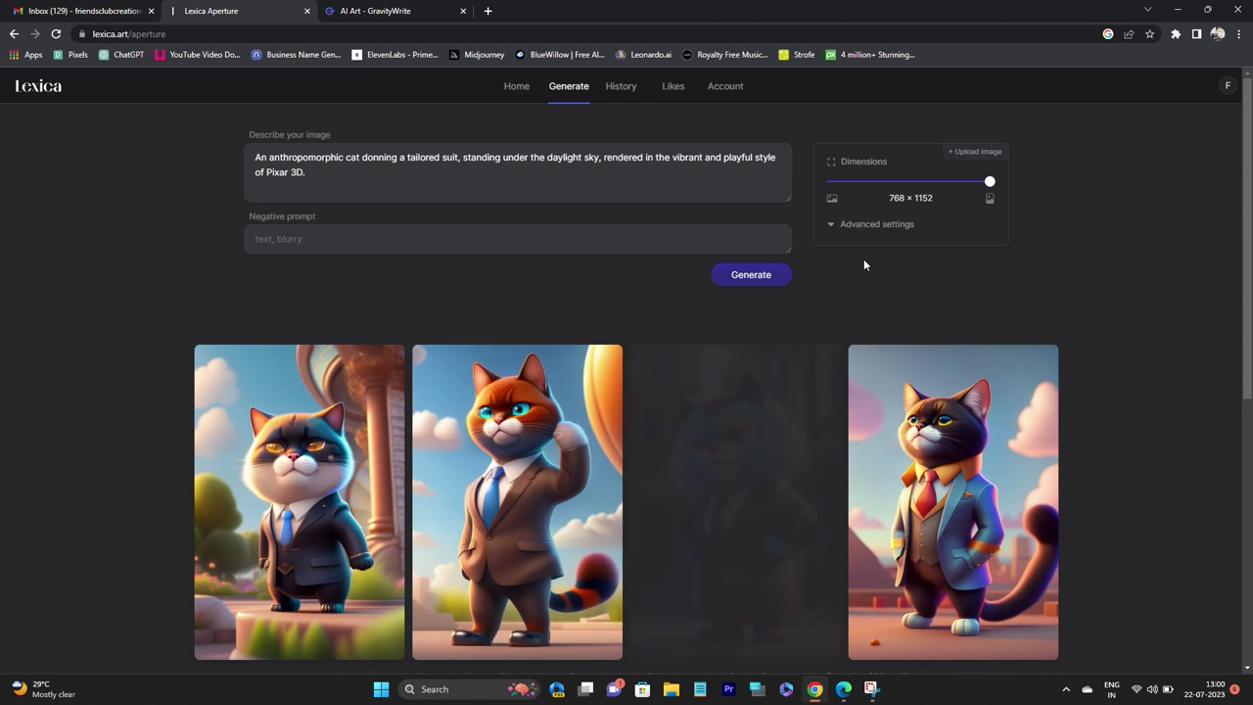
scroll(864, 258, down, 1)
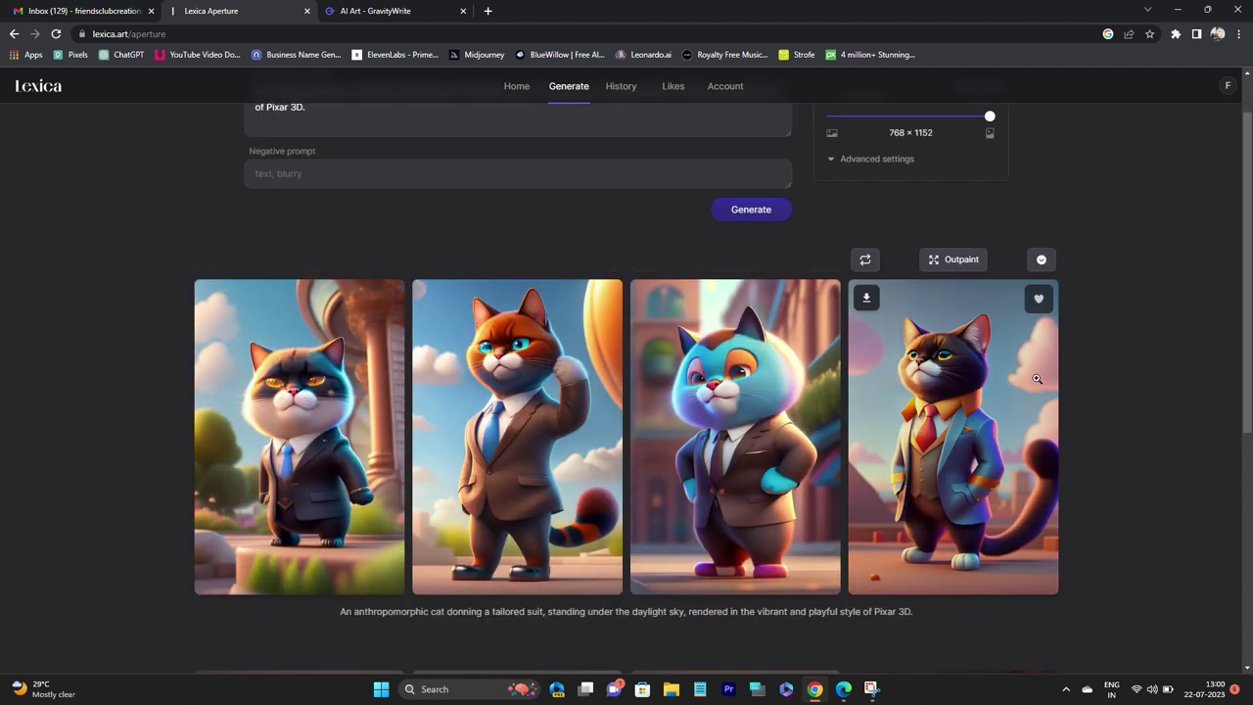
scroll(1183, 340, up, 1)
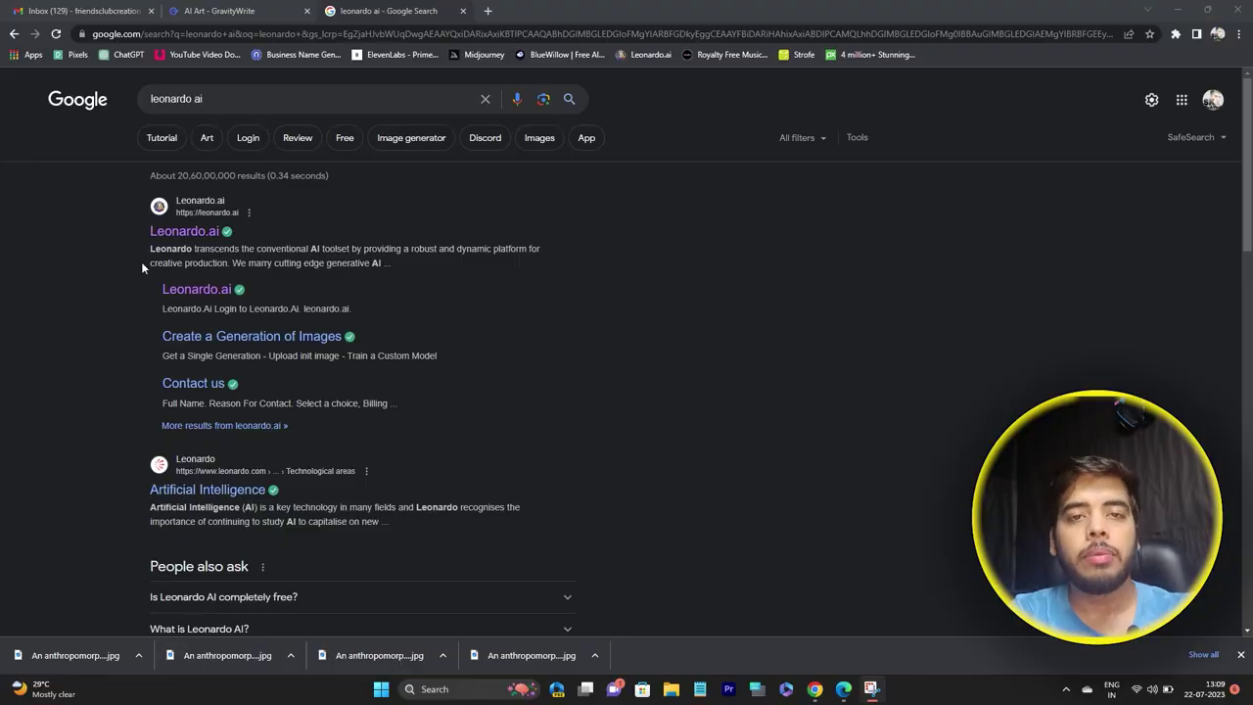
Open Leonardo.ai from the Google results, enter the app as a whitelisted user and open AI Image Generation
click(204, 232)
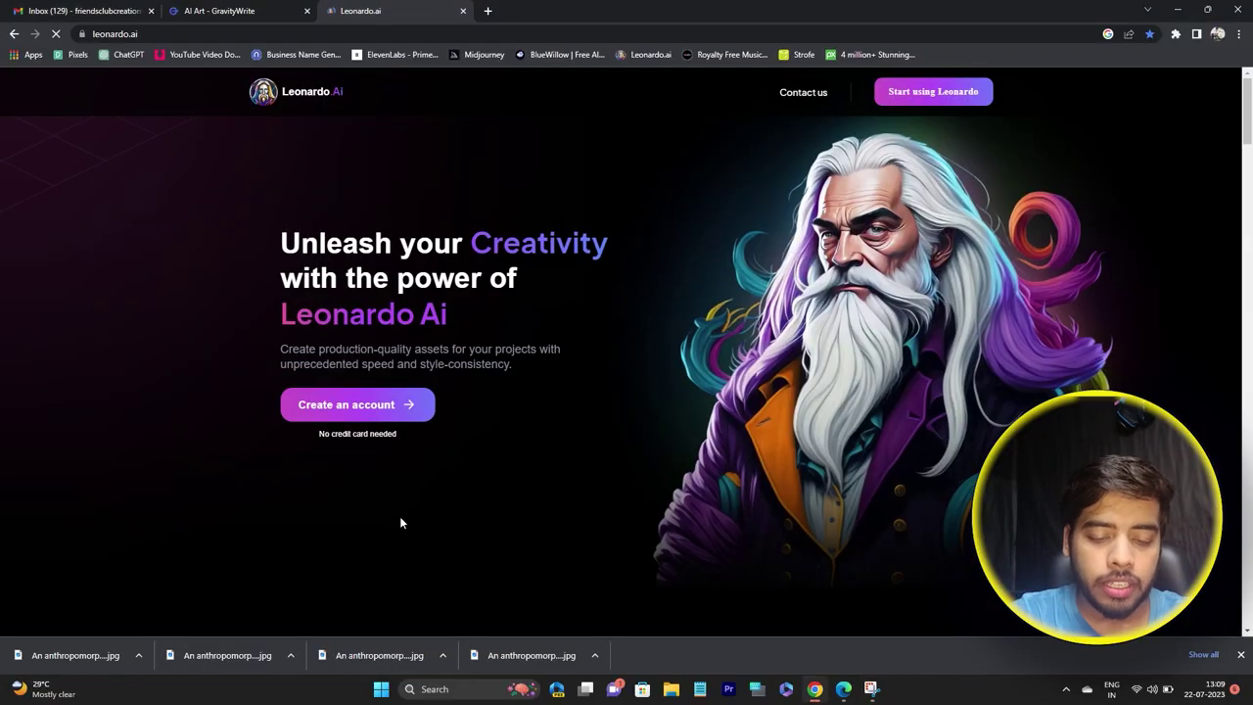
click(929, 91)
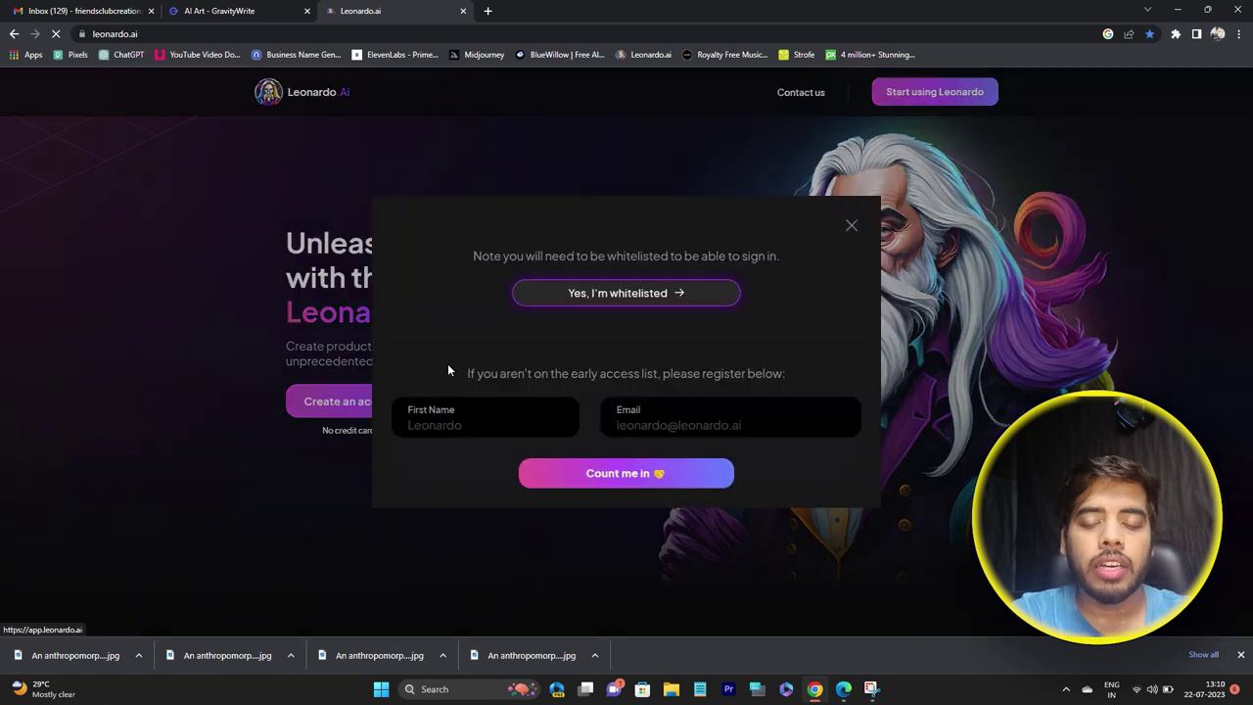
click(628, 291)
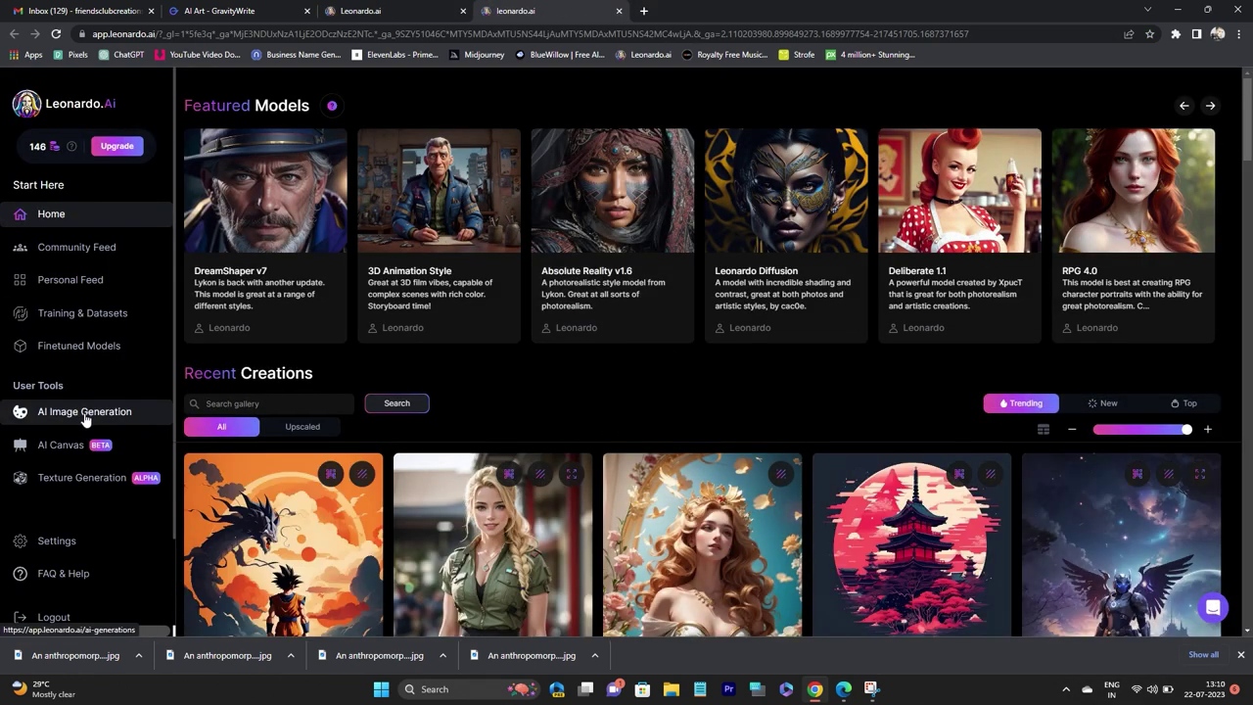
click(84, 412)
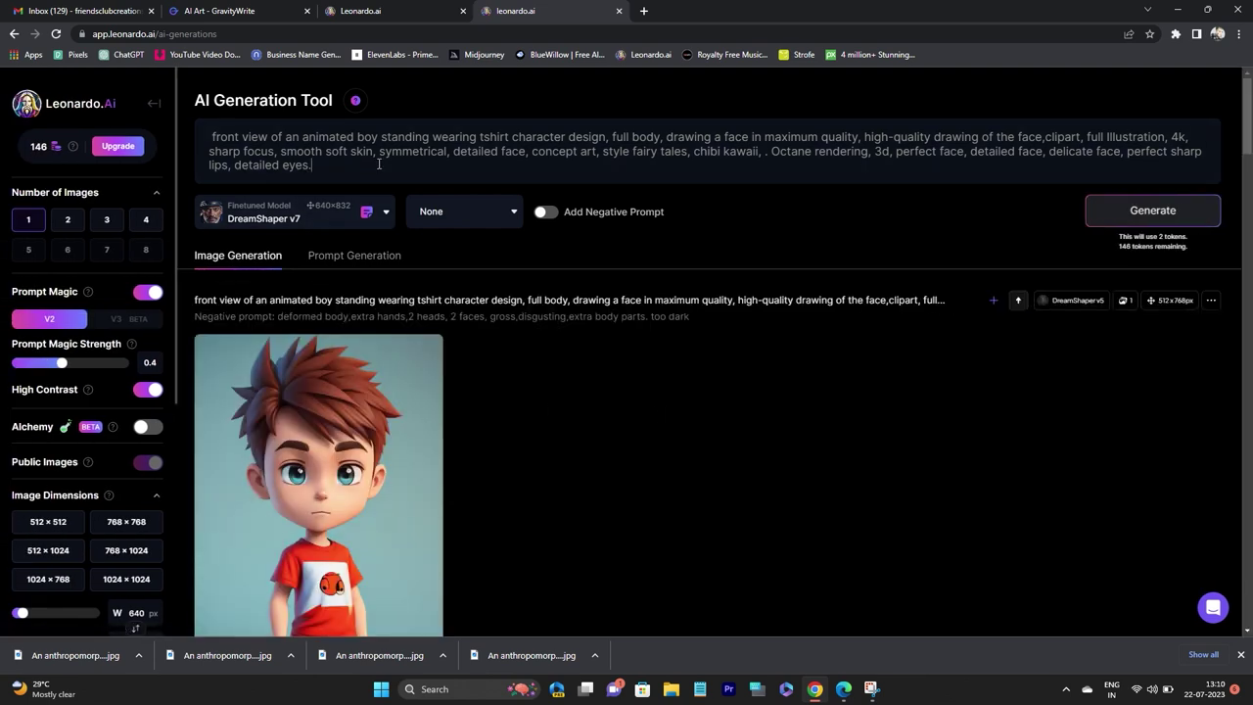
Clear the old animated-boy prompt in the AI Generation Tool and close the extra browser tab
drag(379, 163, 194, 122)
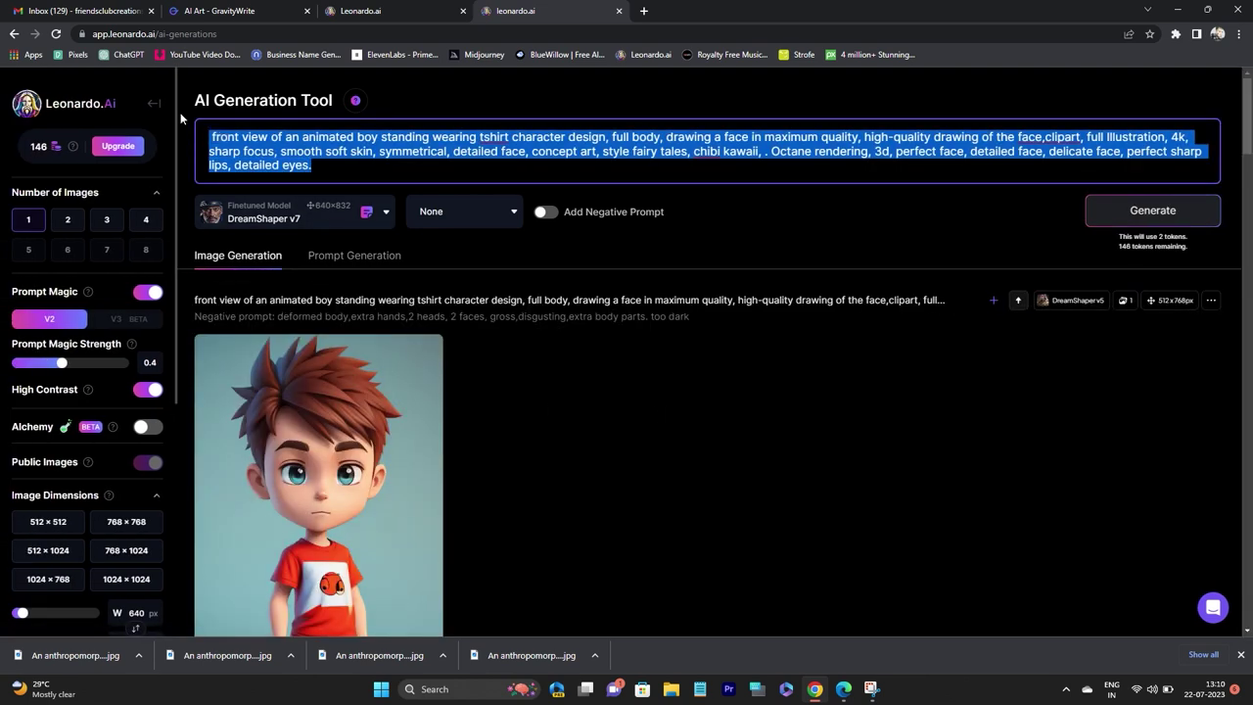
key(BackSpace)
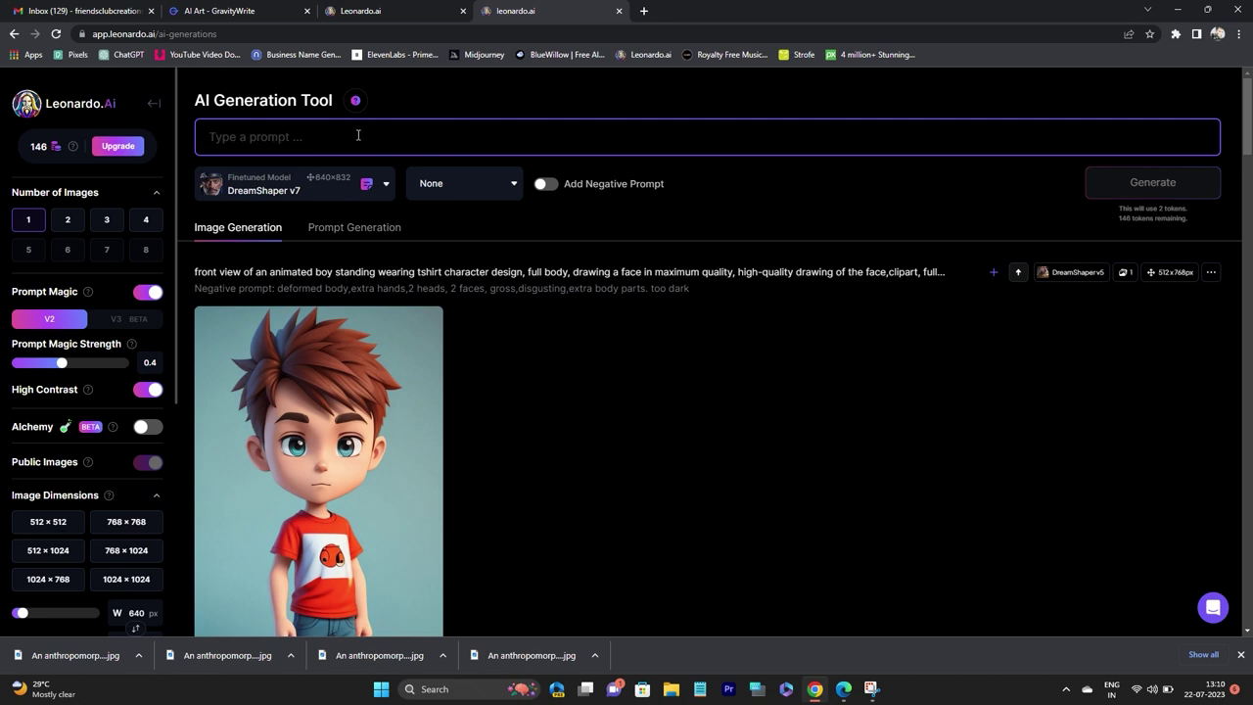
key(ctrl+w)
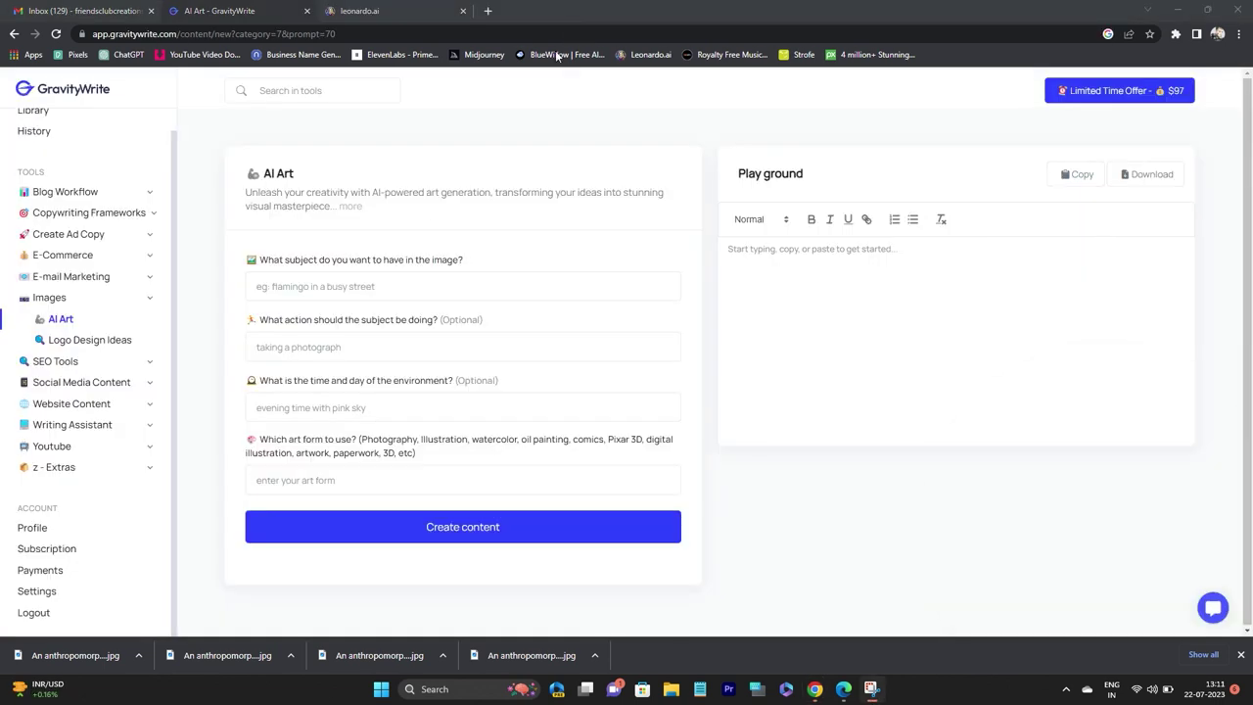
In GravityWrite, create art prompts for "a lion with 2 men", action "walking", time "day time" and art form "Photographic"
click(294, 290)
text(a lion with 2 p)
text(eople)
click(348, 347)
text(walking)
click(343, 407)
text(day time)
click(340, 477)
text(Photographic)
click(461, 534)
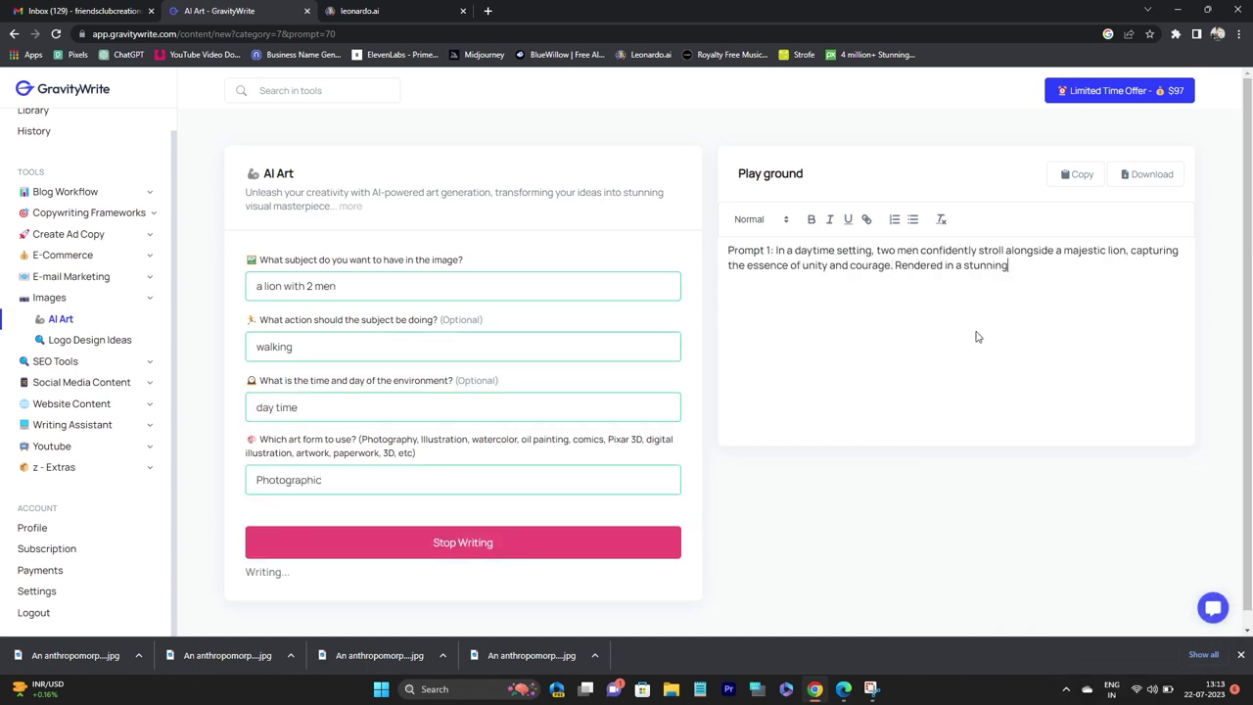
Copy the text of Prompt 2 about the sunlit day into Leonardo.ai's prompt and generate the image
drag(1076, 399, 778, 354)
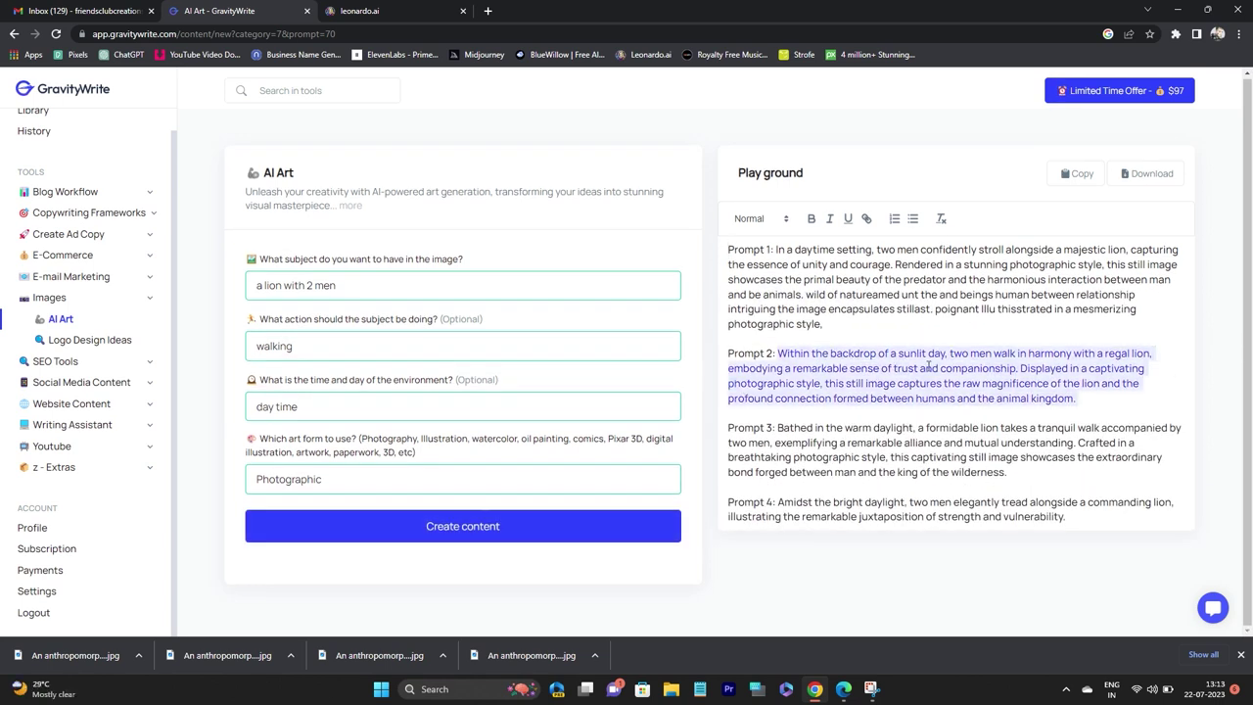
key(alt+Tab)
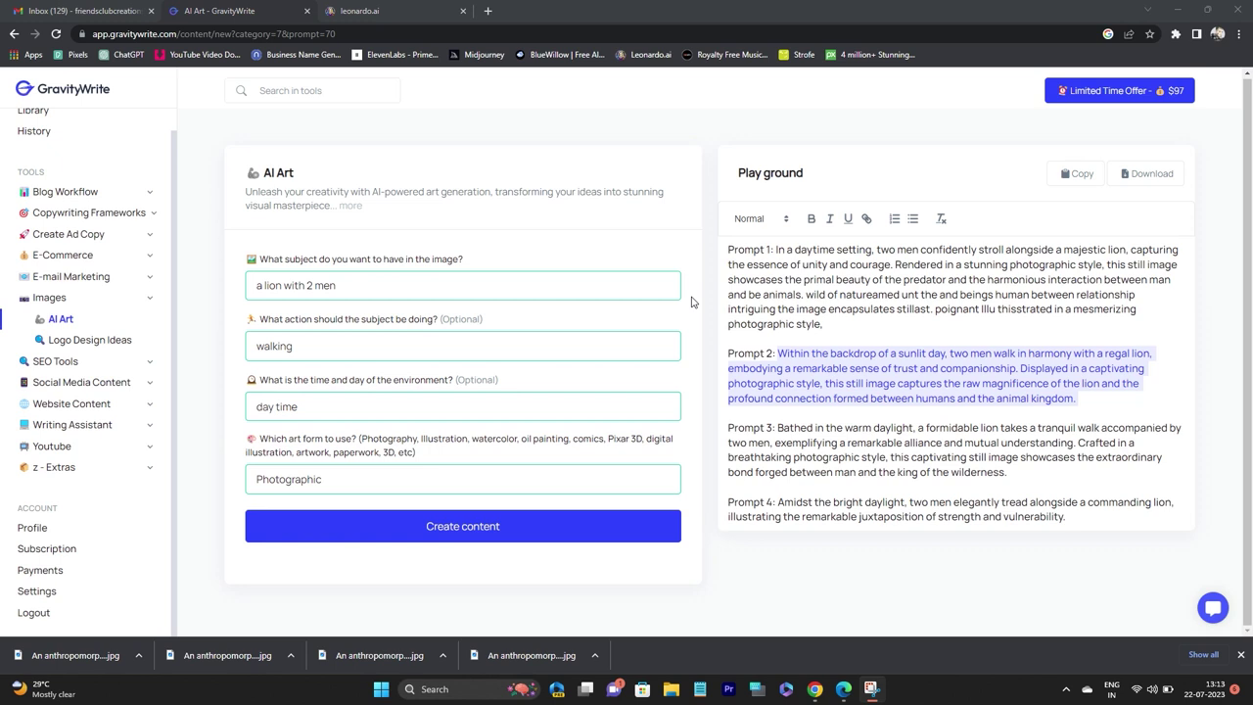
click(392, 8)
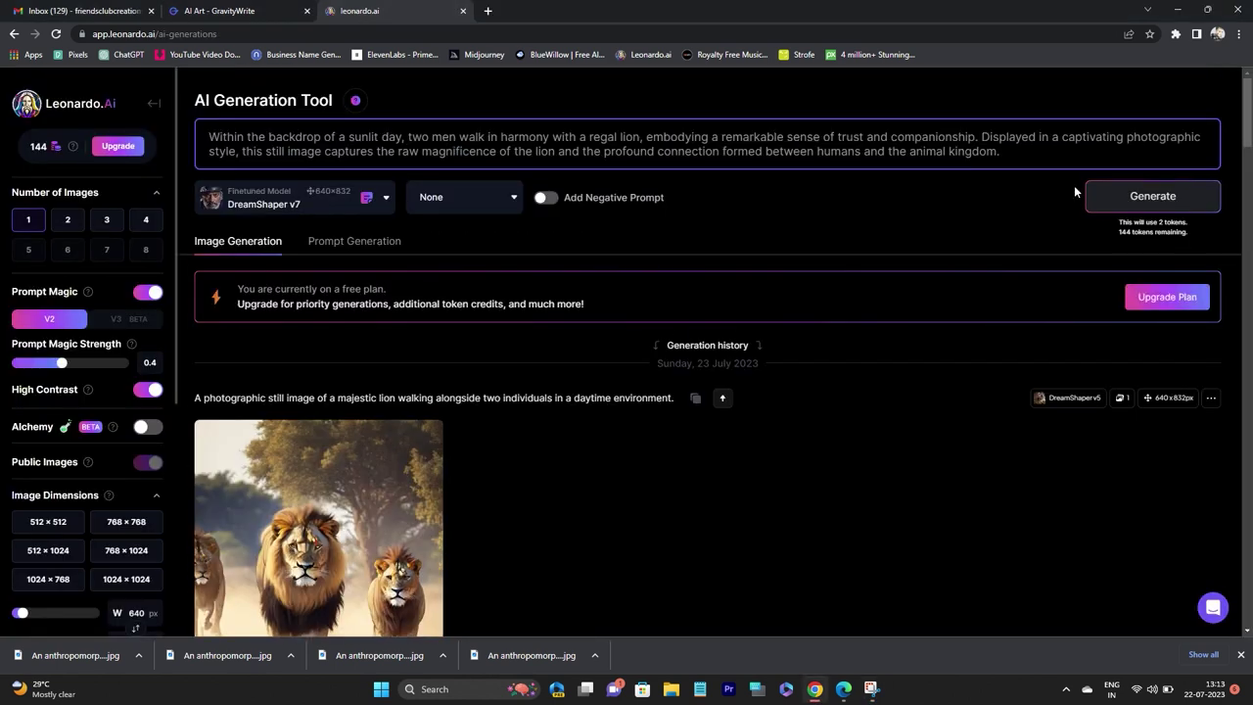
click(1088, 197)
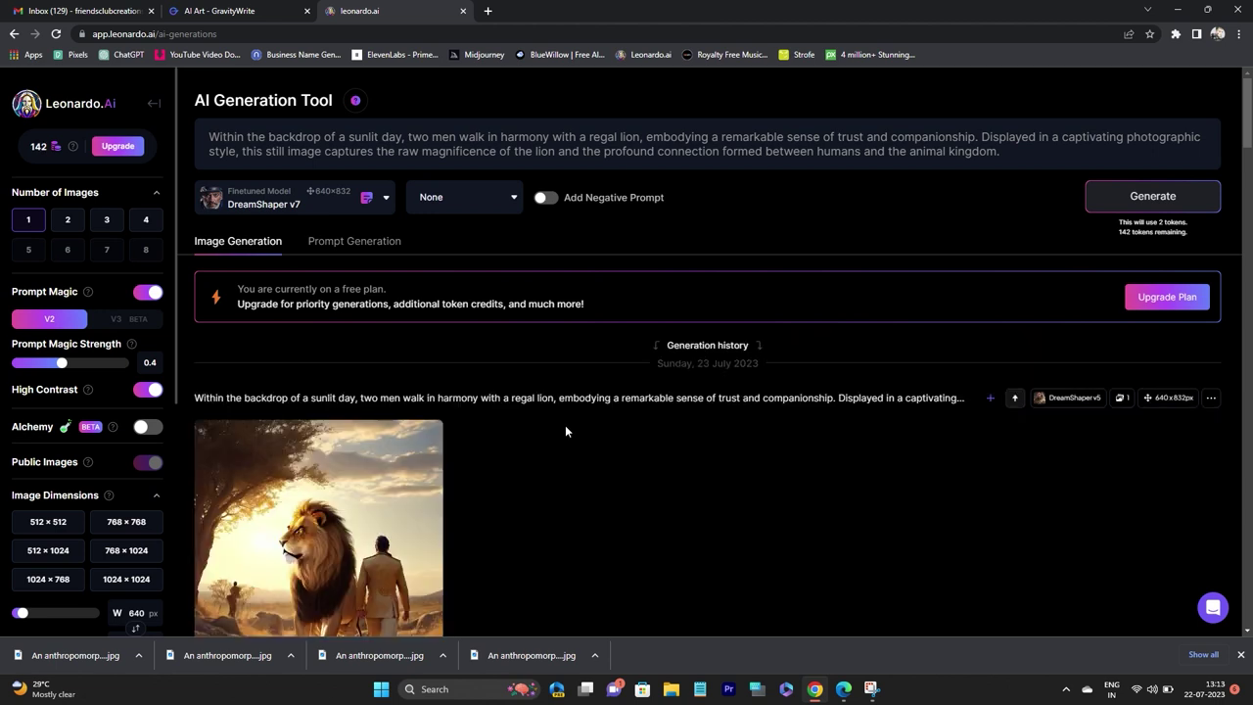
scroll(565, 424, down, 3)
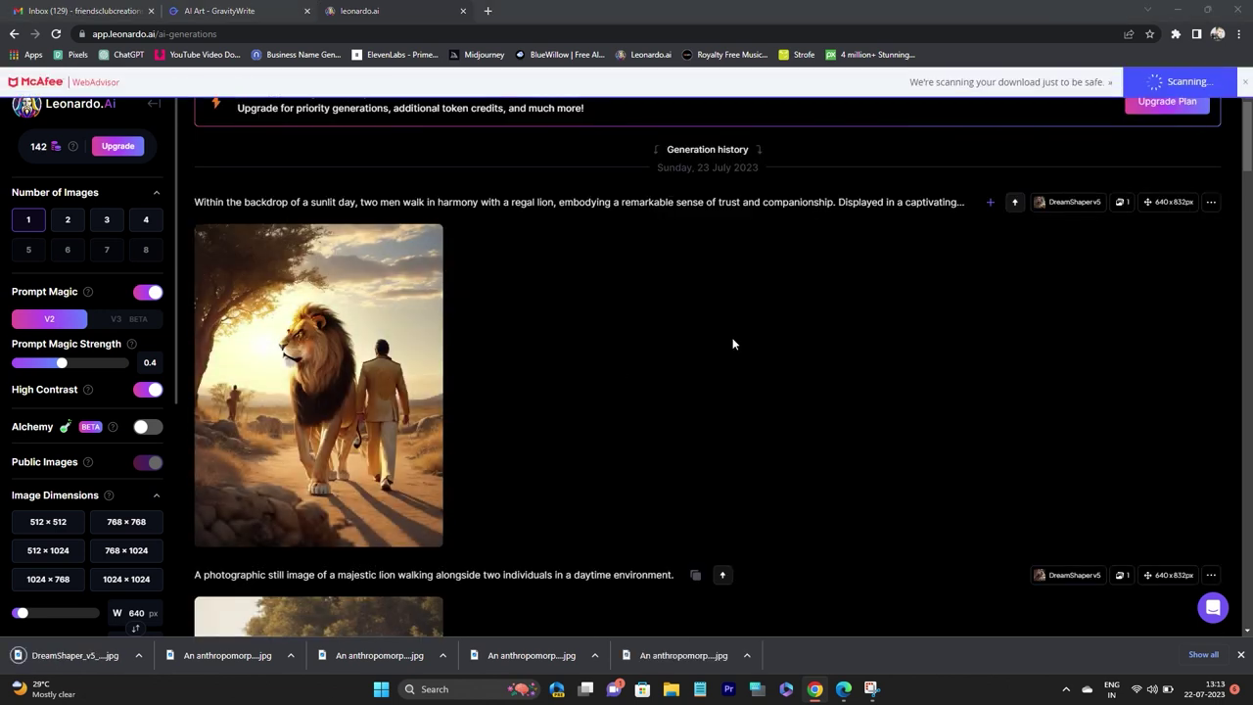
Copy the text of Prompt 4 from GravityWrite into Leonardo.ai's prompt and generate another lion image
scroll(732, 344, up, 2)
click(220, 10)
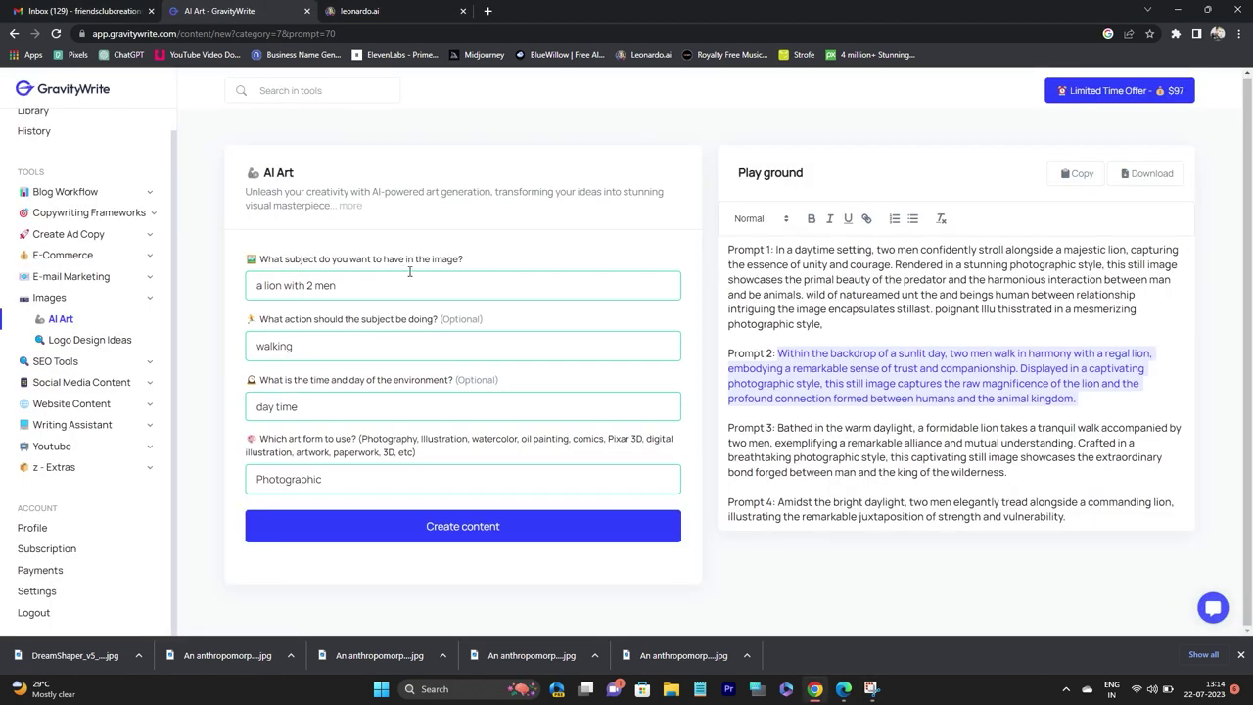
drag(1067, 517, 729, 501)
key(ctrl+c)
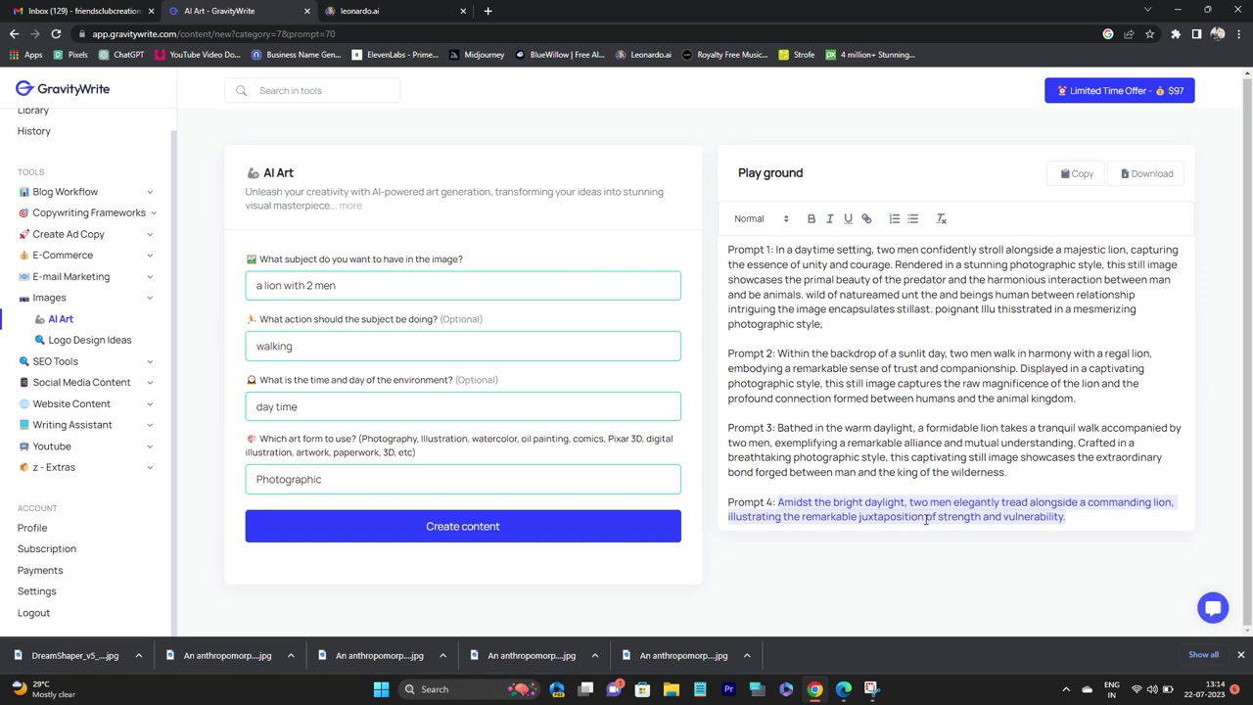
click(360, 11)
key(ctrl+v)
click(1172, 192)
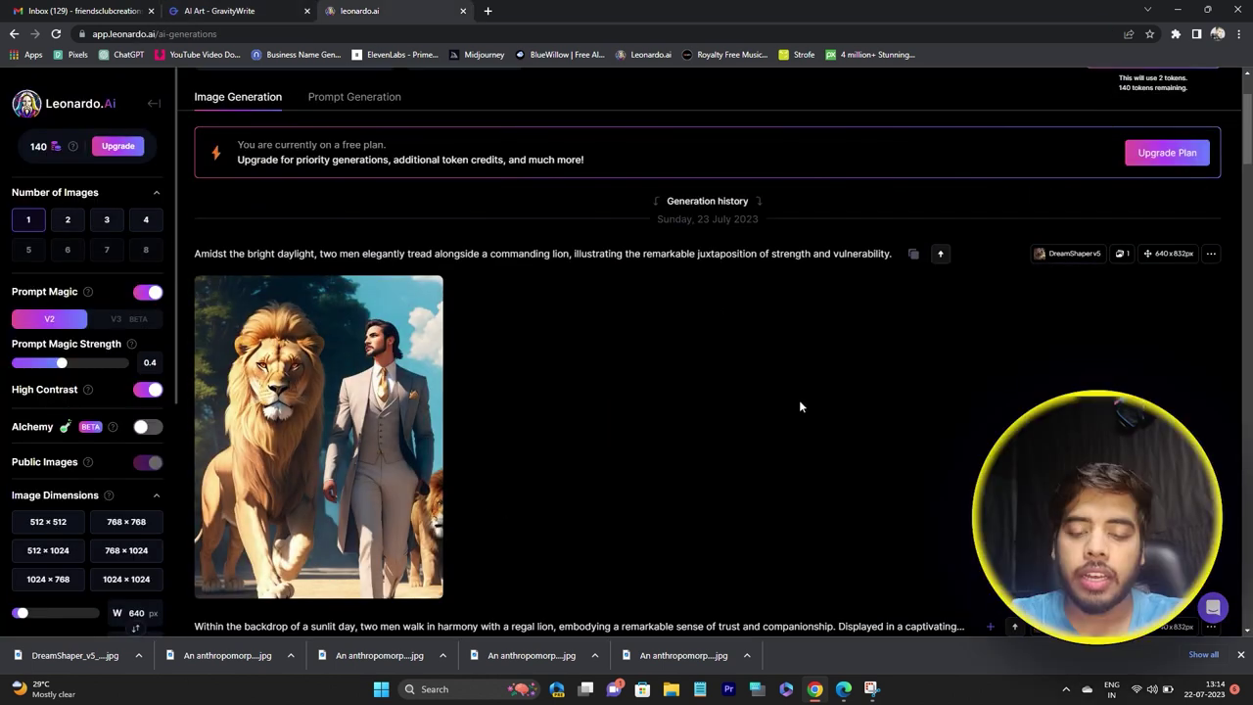
mouse_move(211, 304)
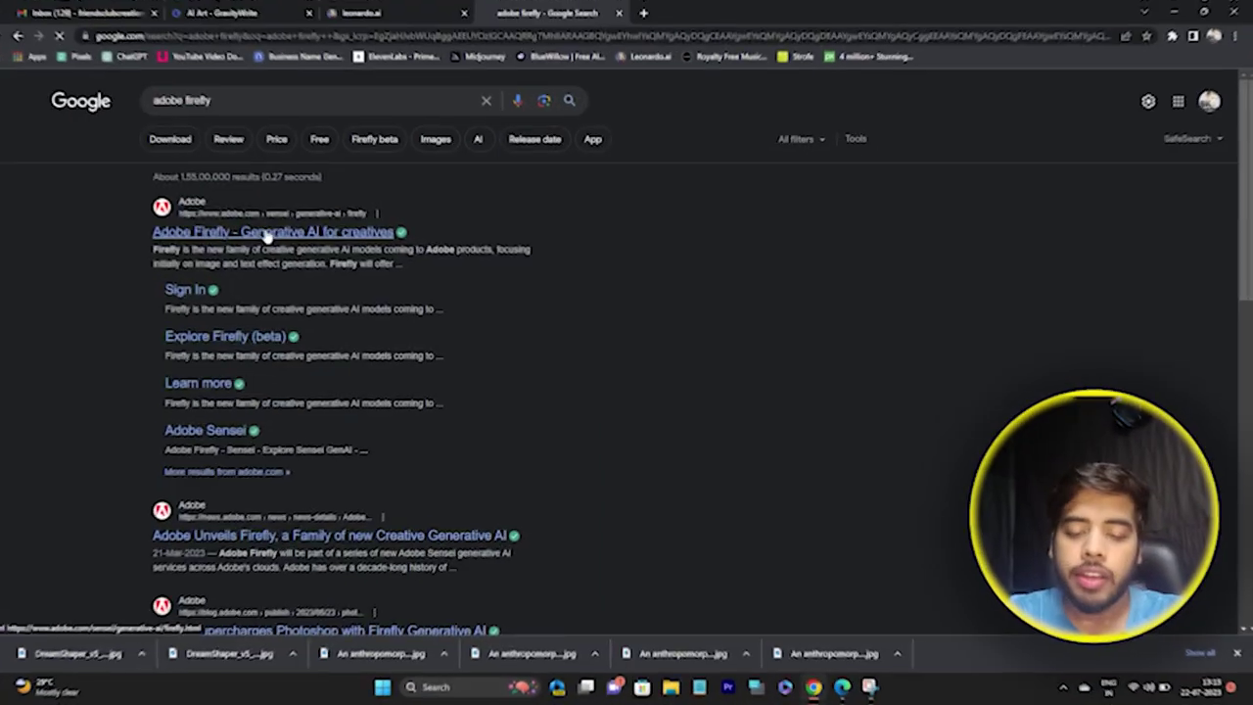
Open the Adobe Firefly site from the Google results, choose the India region and sign in to the Adobe account
click(265, 237)
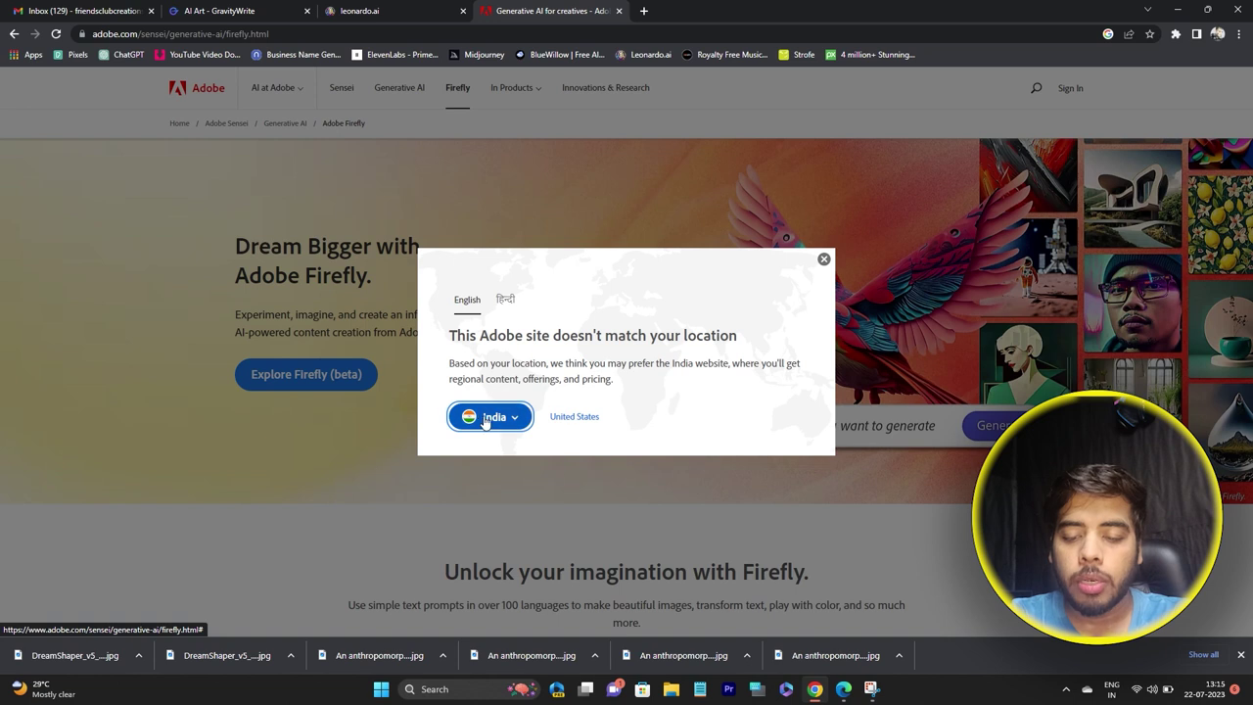
click(492, 417)
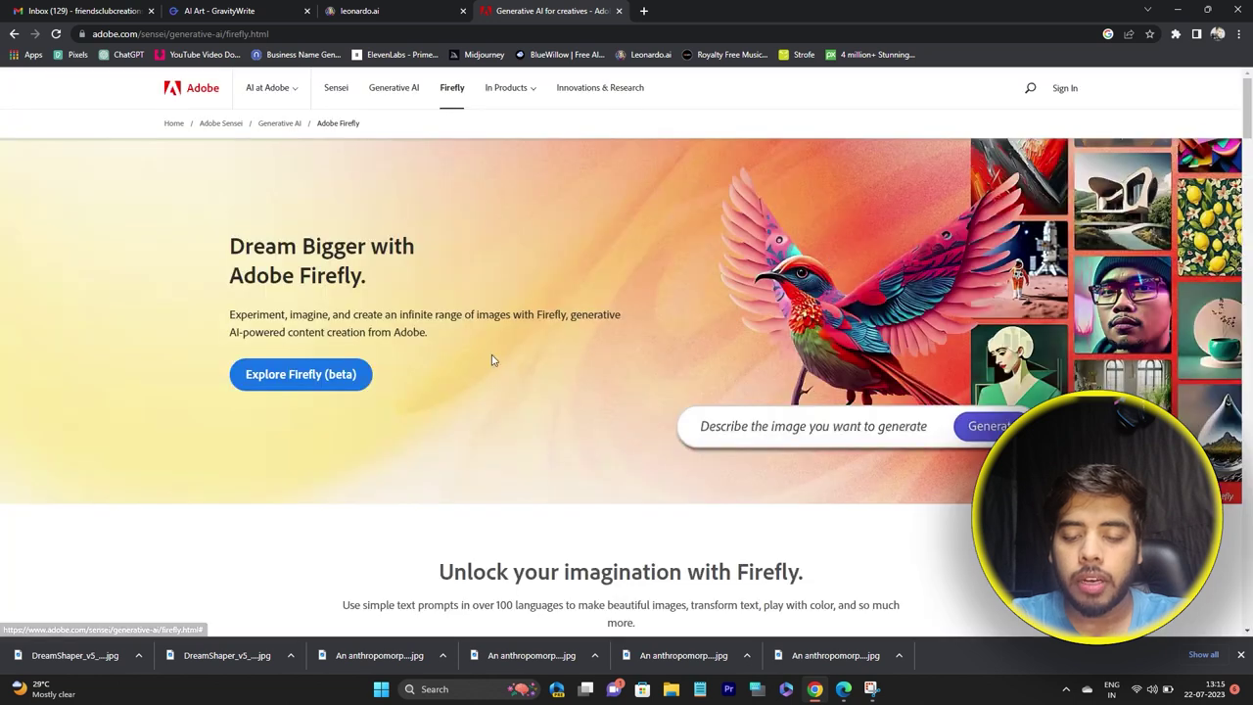
click(1076, 91)
click(789, 339)
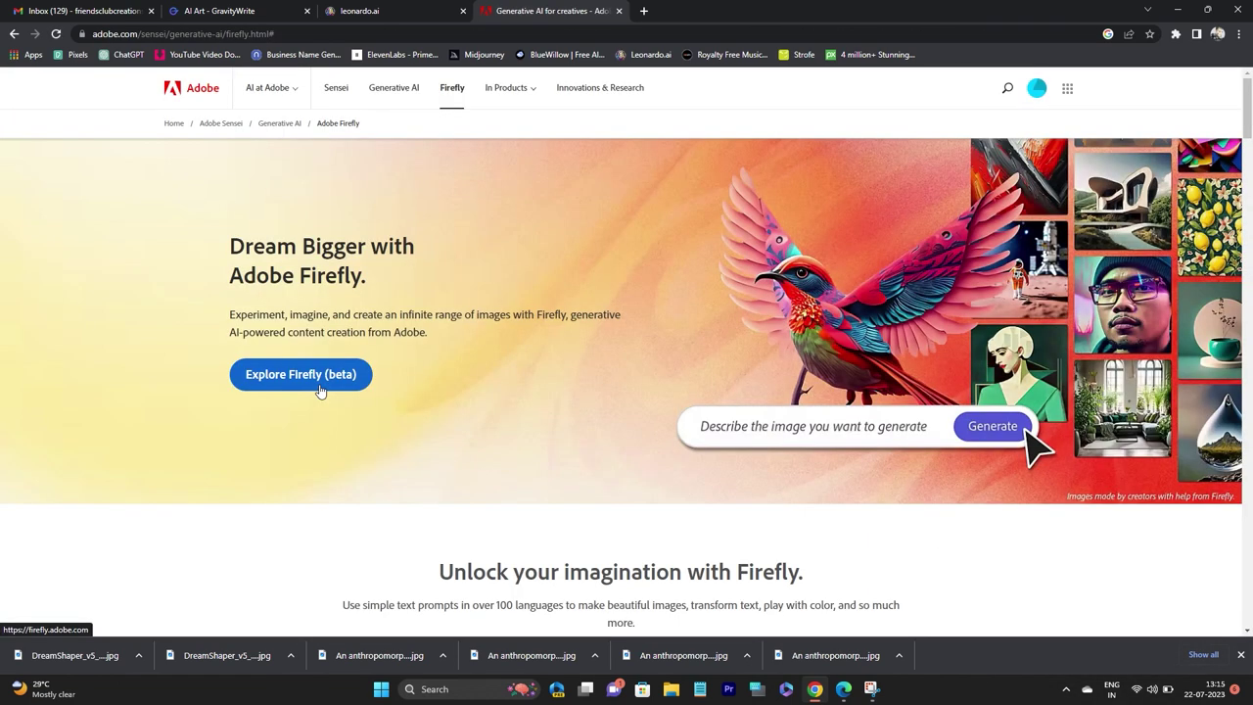
Launch the Firefly beta, agree to the generative AI user guidelines and browse the available tools
click(326, 378)
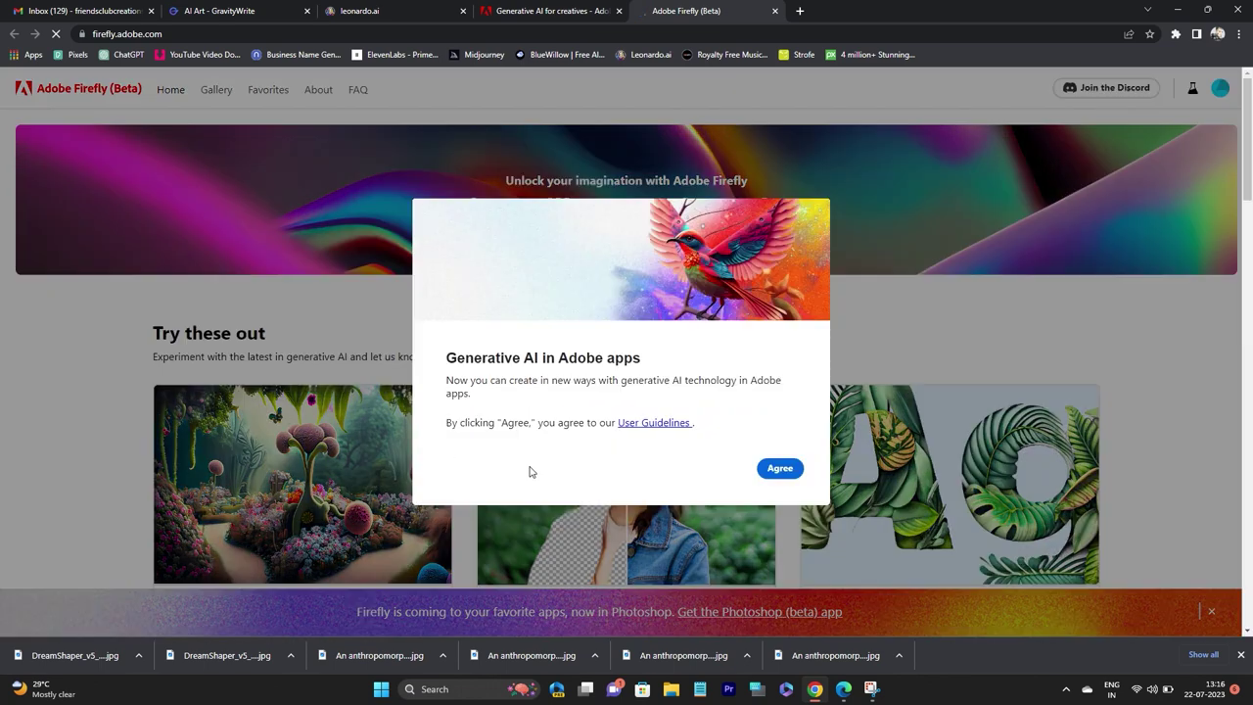
click(778, 468)
scroll(772, 479, down, 2)
scroll(861, 280, down, 2)
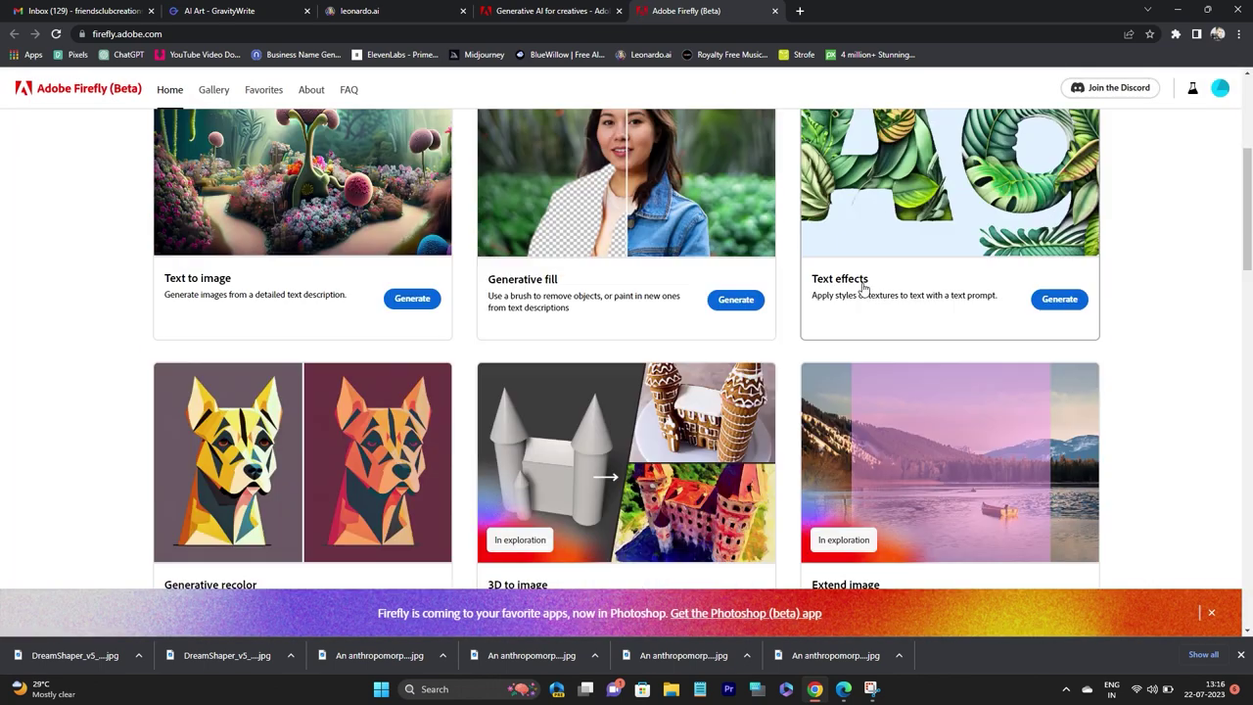
Open Firefly's Text to image tool, skip the welcome introduction and go to the empty image description field
scroll(346, 426, up, 3)
click(397, 493)
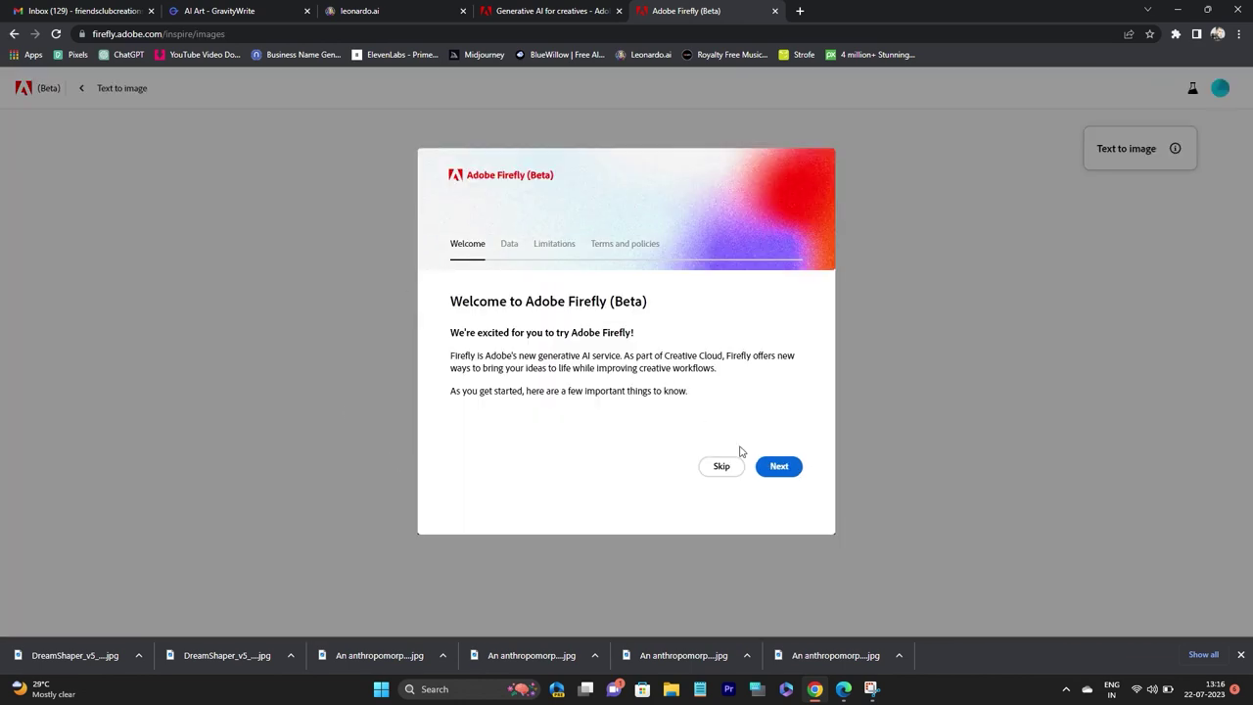
click(726, 464)
scroll(341, 328, down, 5)
click(236, 598)
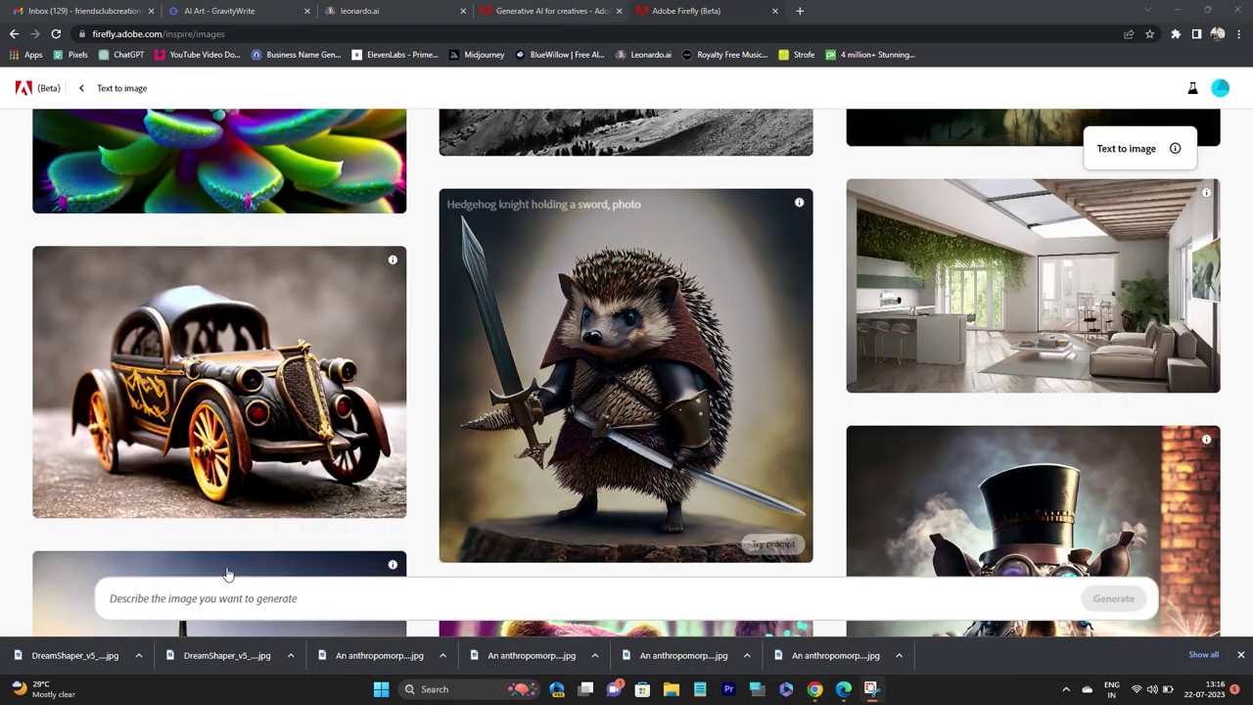
text(ap)
key(BackSpace)
key(BackSpace)
Switch to GravityWrite's AI Art form and replace the image subject with "Real Rabbit with cartoon boy"
click(220, 11)
key(ctrl+a)
key(BackSpace)
key(ctrl+z)
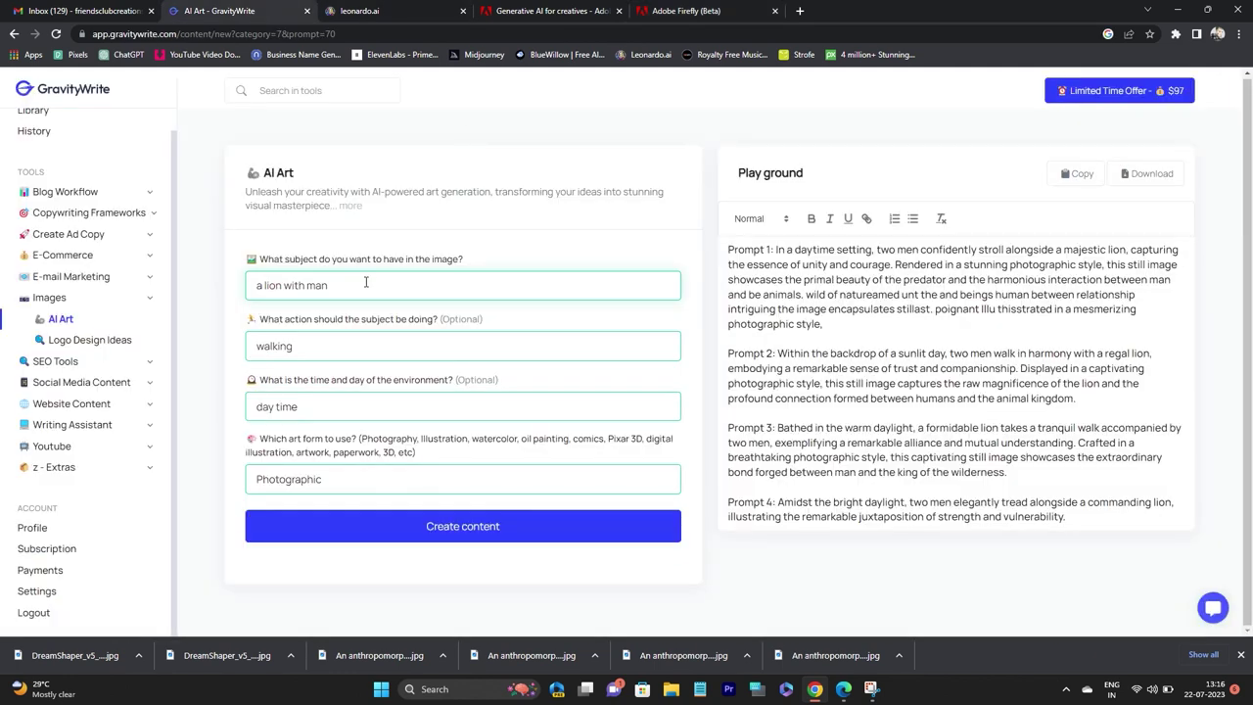
drag(347, 292, 232, 289)
key(BackSpace)
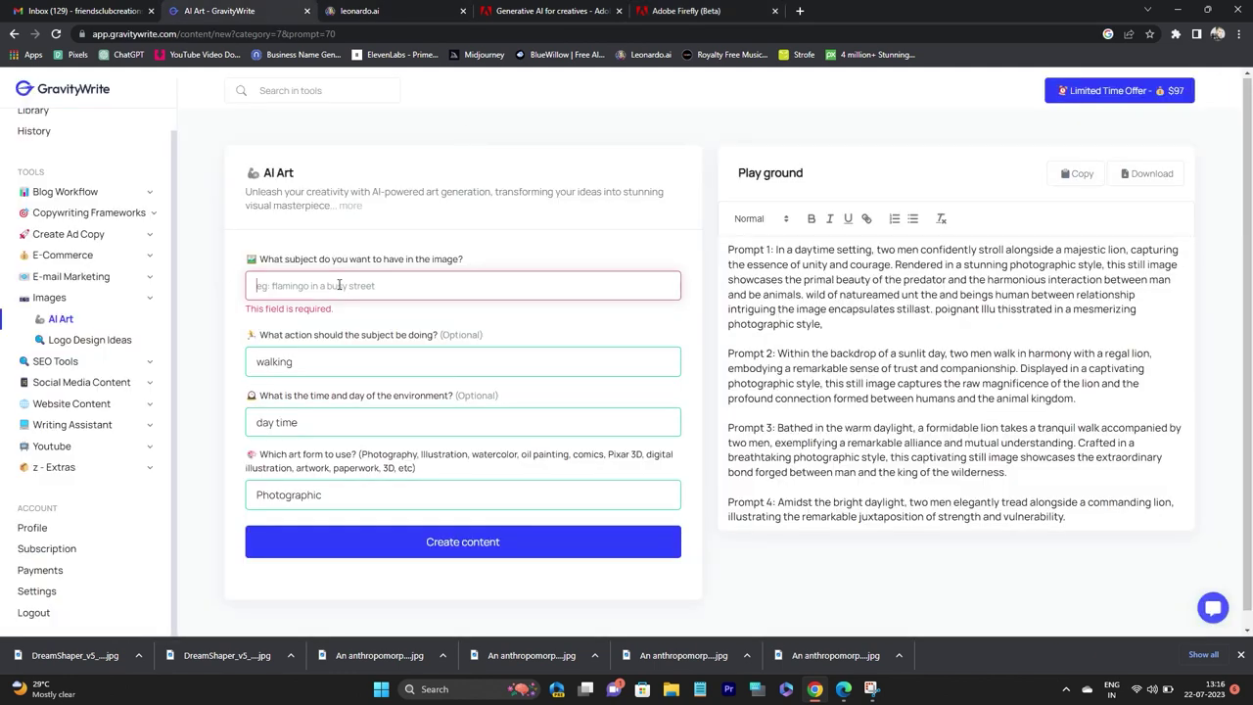
text(Real Rabbit with)
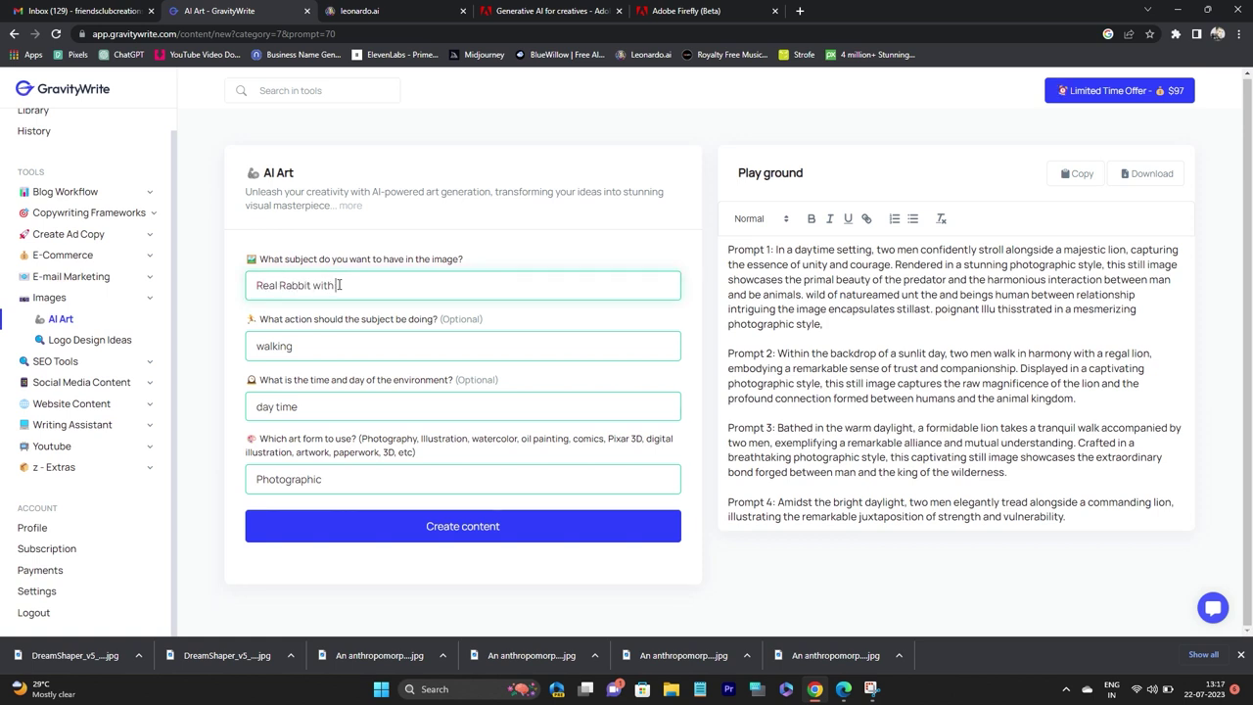
text( cartoon boy)
Set the action to "sitting", the time to "evening time" and the art form to "Comics", and create the prompts
drag(322, 347, 242, 354)
text(sitting)
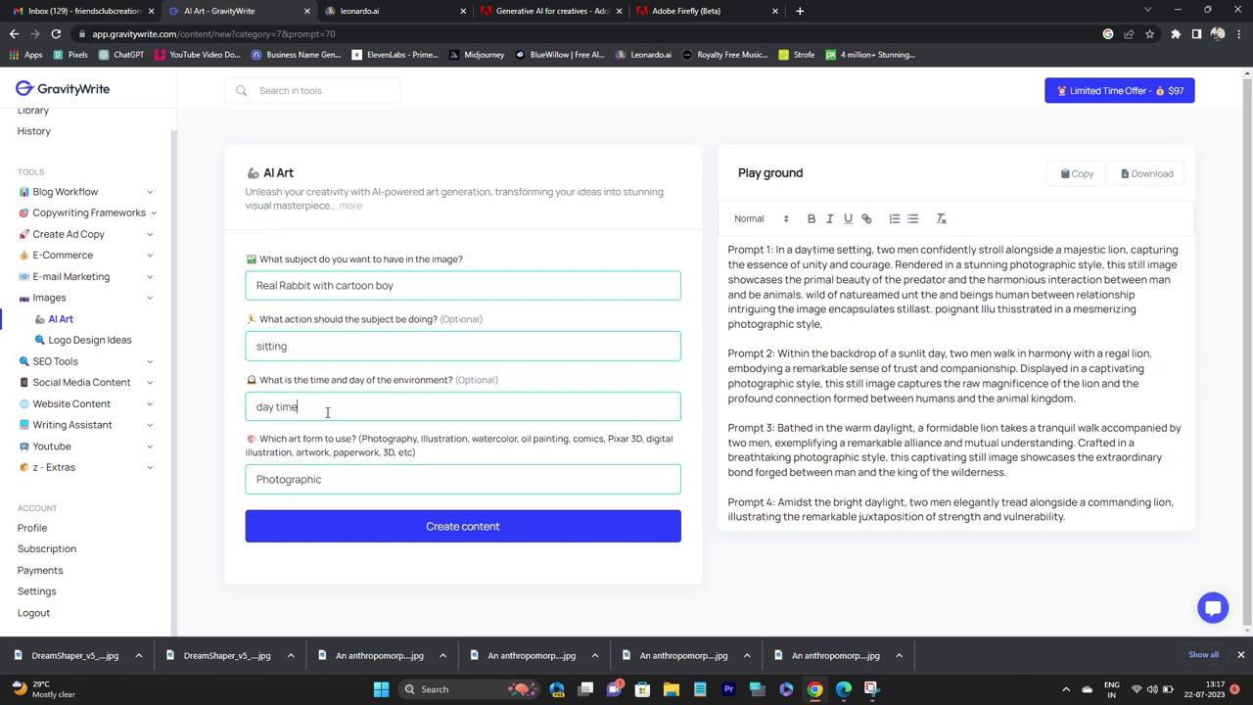
drag(327, 412, 181, 427)
text(evening time)
drag(327, 480, 231, 504)
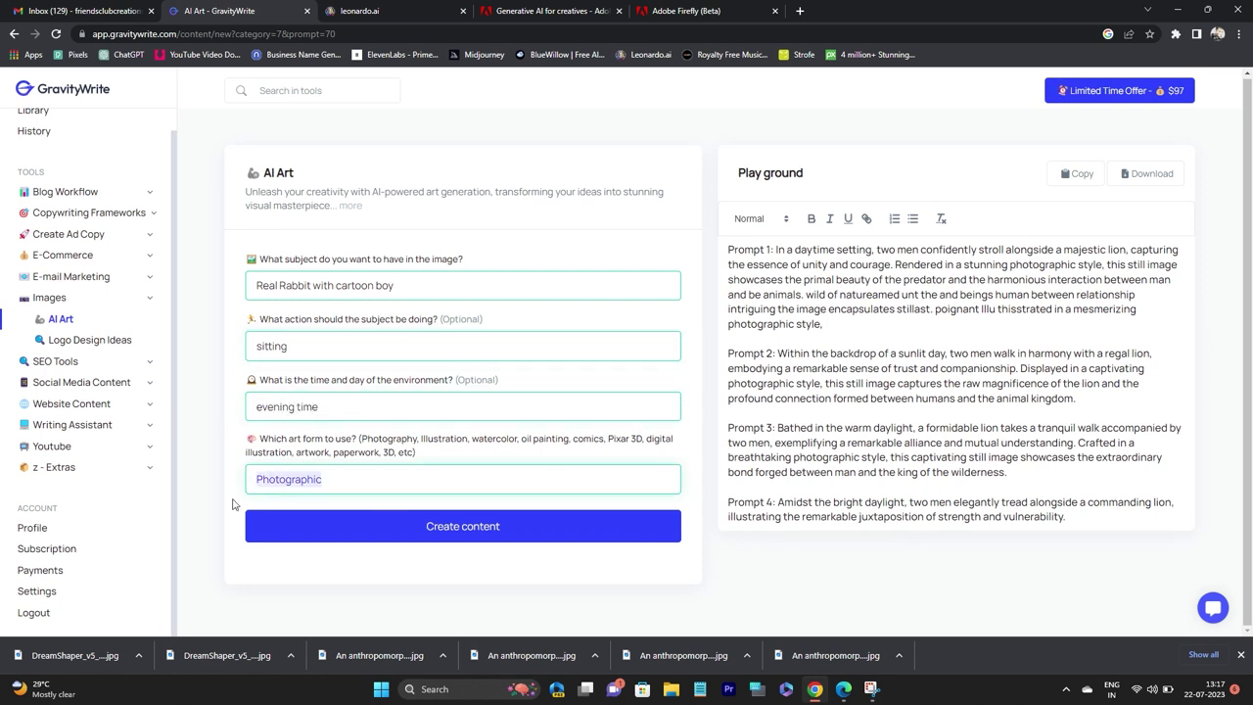
text(Comics)
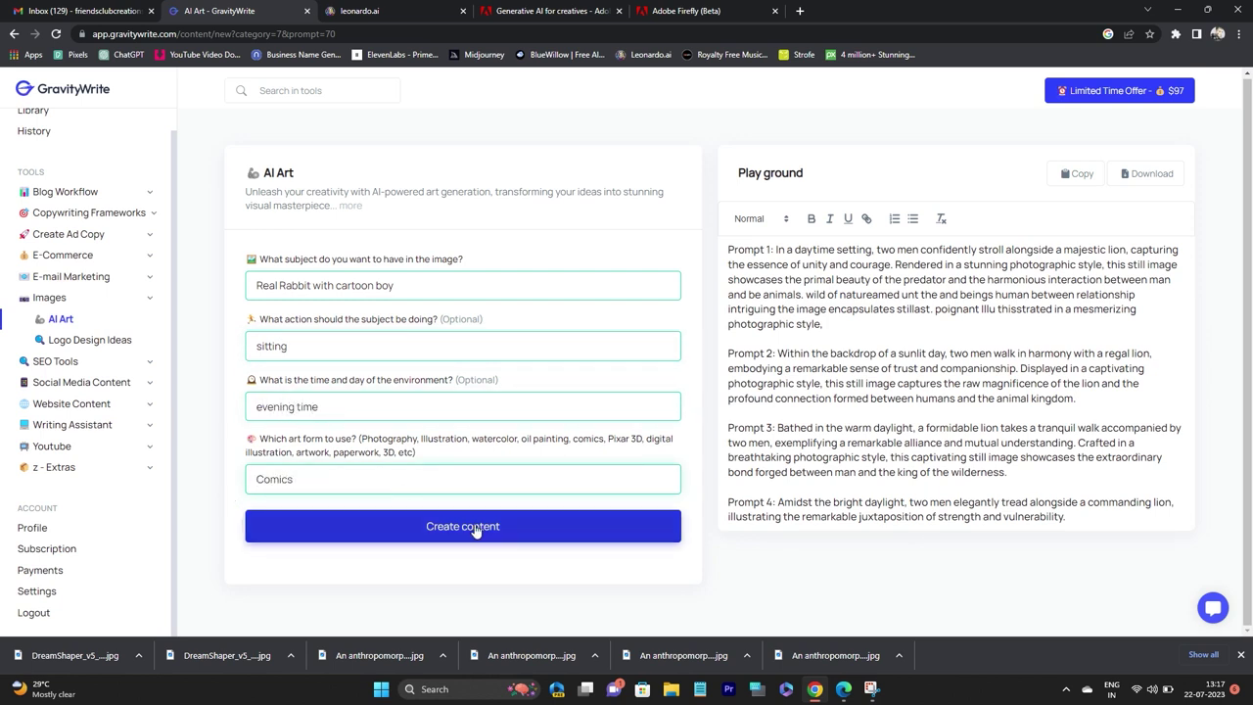
click(400, 526)
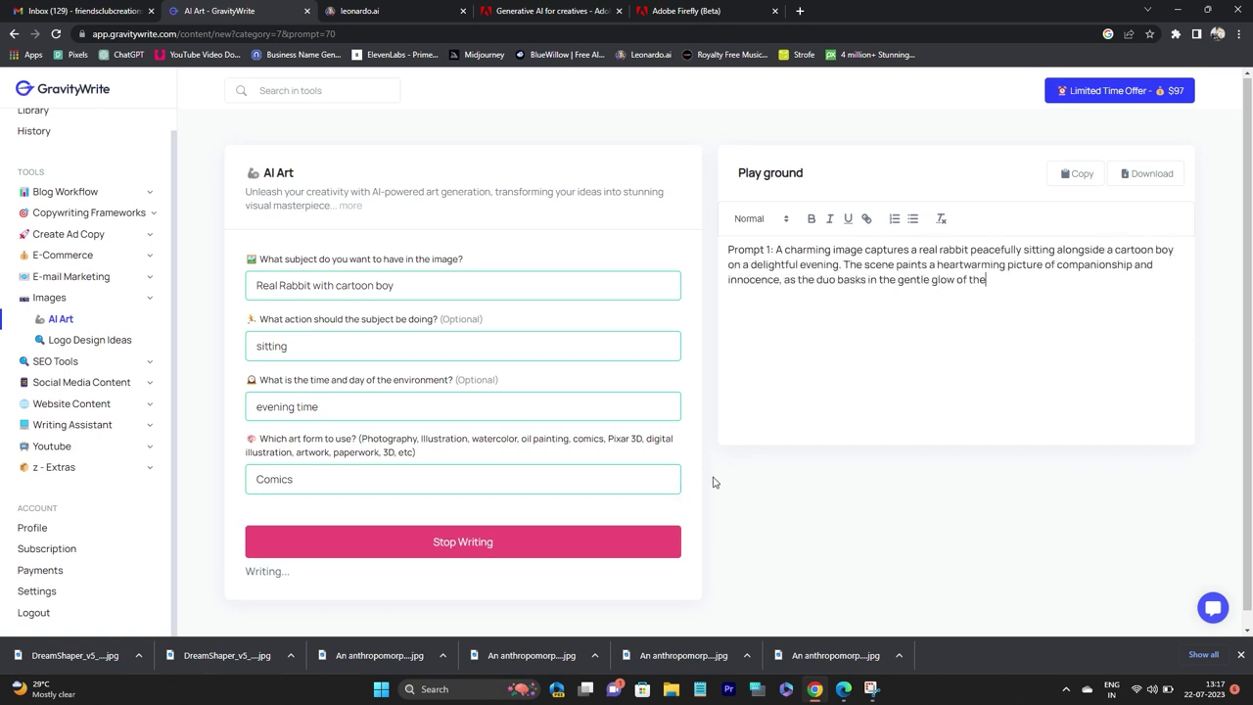
Generate Firefly images from GravityWrite's Prompt 2 text about the rabbit and cartoon boy, and download the third image
drag(946, 398, 762, 343)
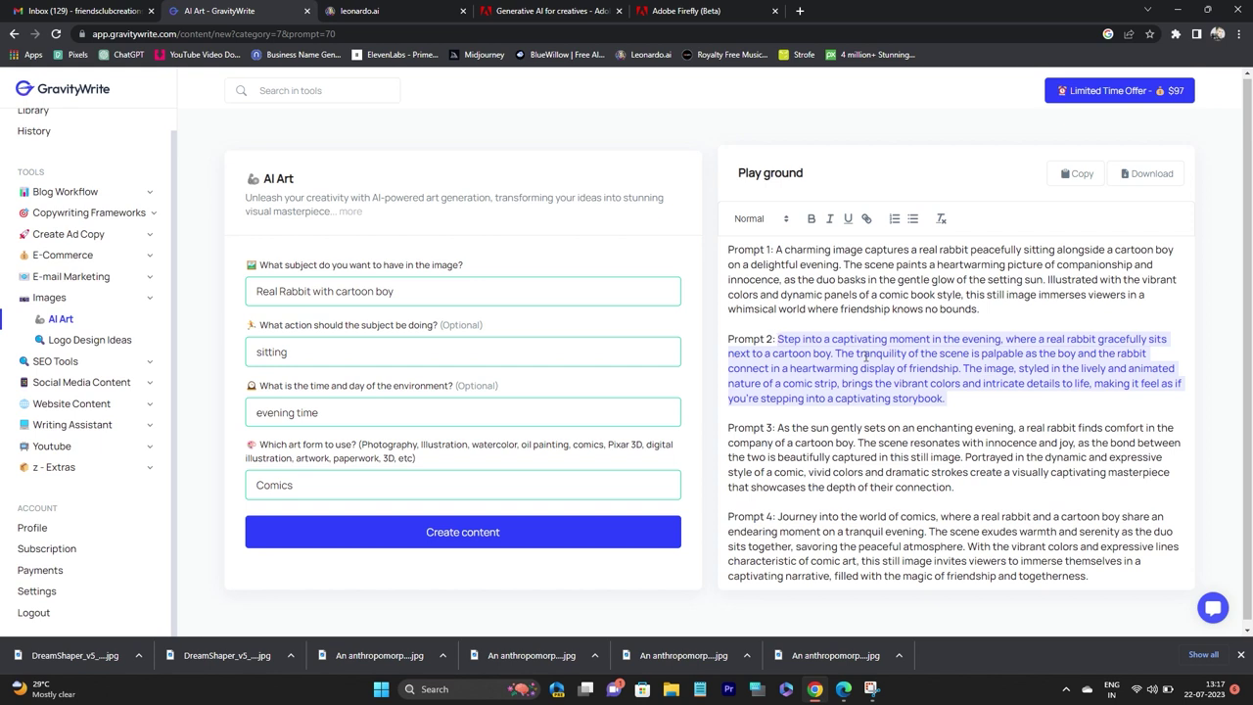
key(ctrl+c)
key(ctrl+5)
key(ctrl+v)
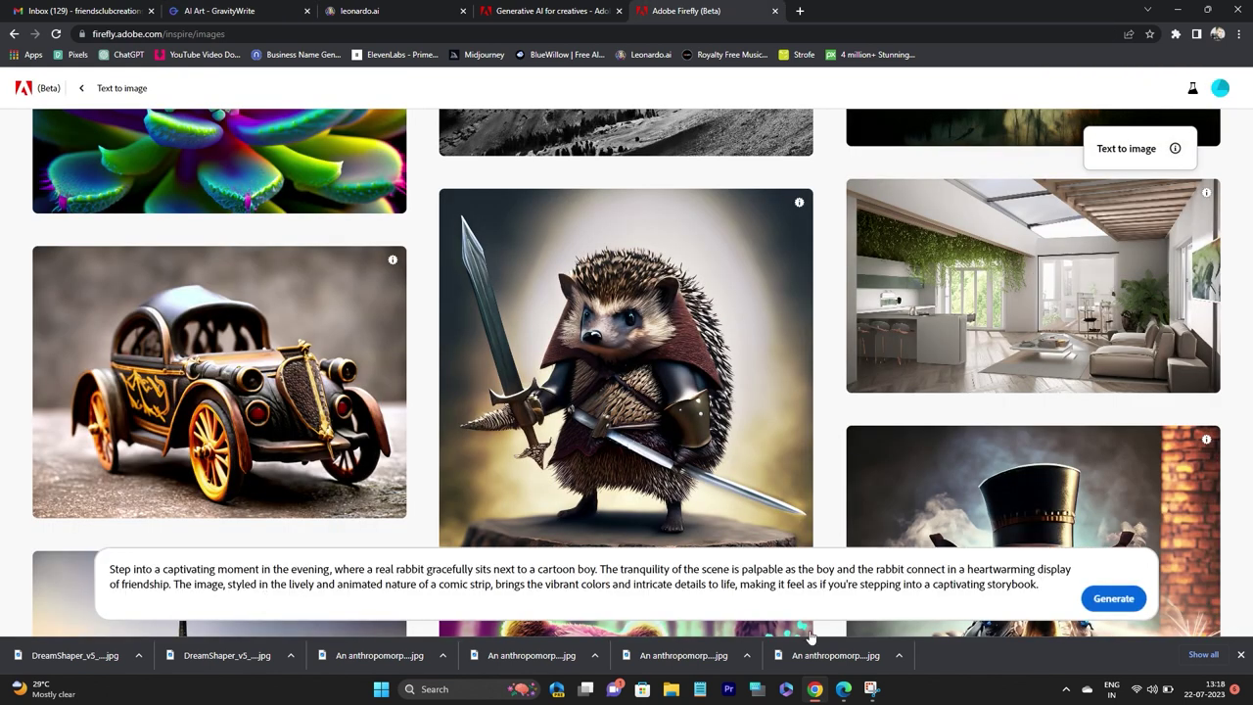
key(Return)
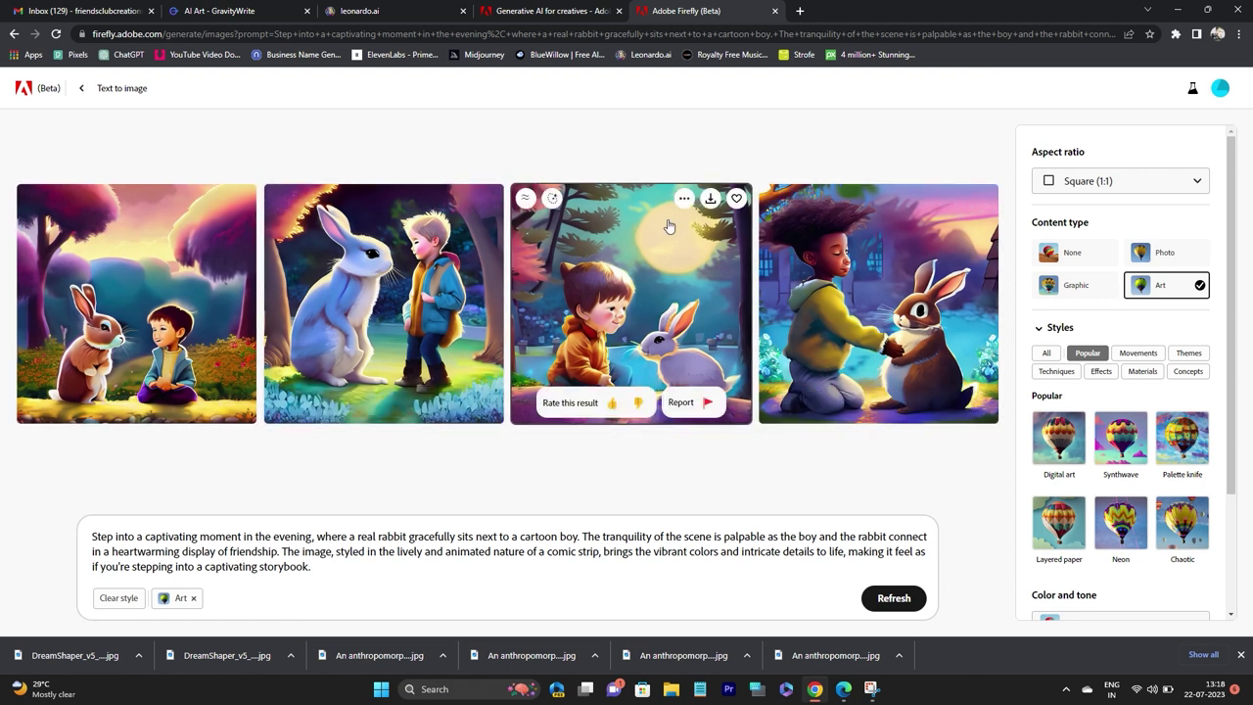
click(711, 198)
click(749, 492)
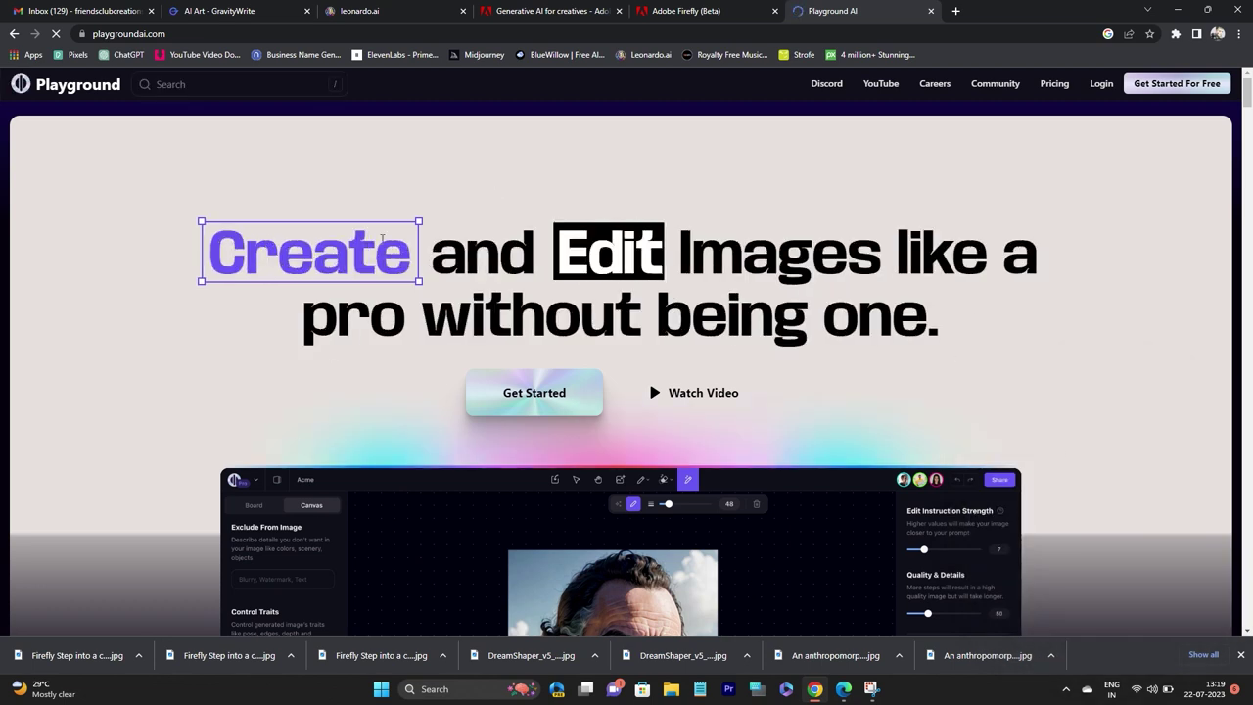
Get started for free on the Playground AI site and go to the prompt on its image creation page
click(1184, 86)
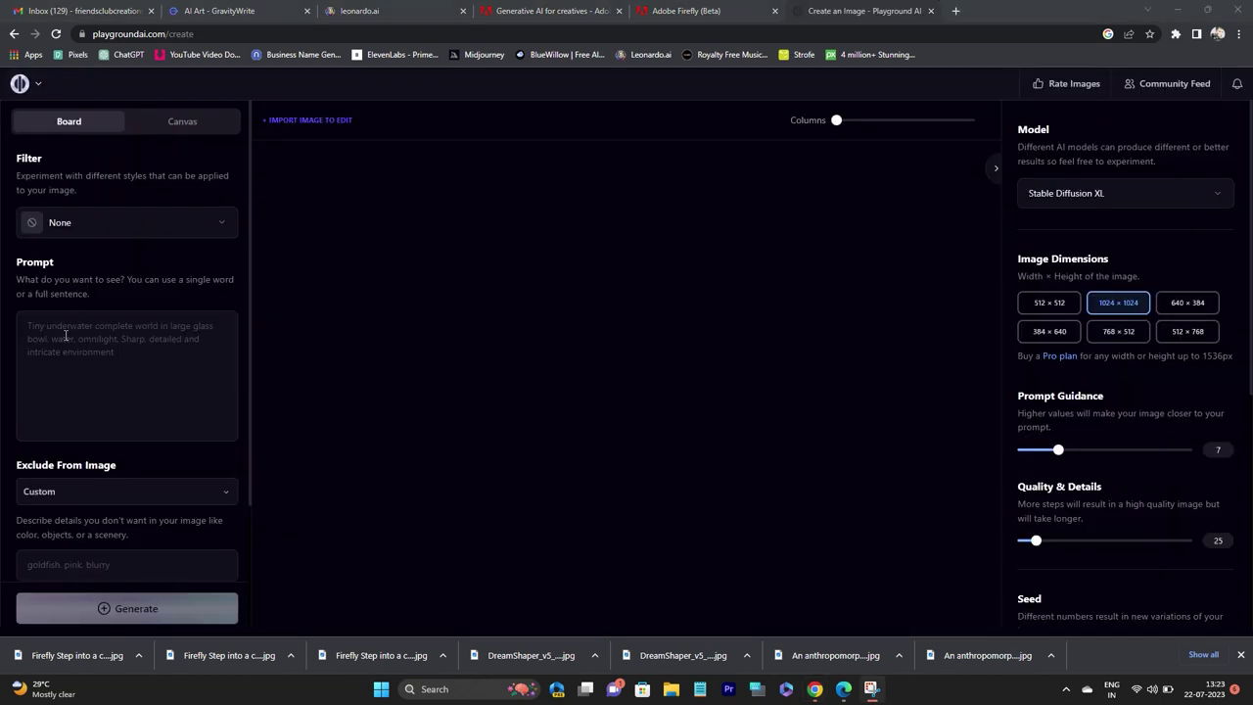
click(66, 328)
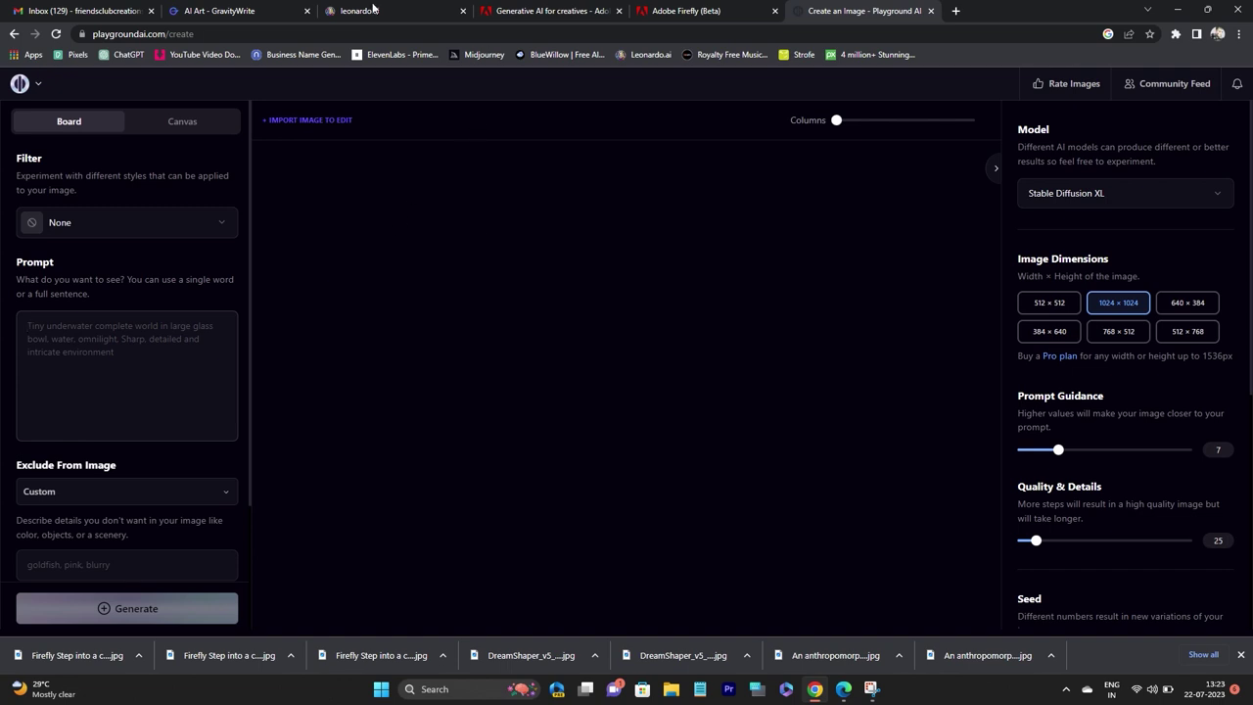
In GravityWrite, create new prompts for the subject "A man in Space", action "walking", time "Night" and art form "Digital illustration"
click(217, 11)
drag(427, 294, 210, 304)
key(BackSpace)
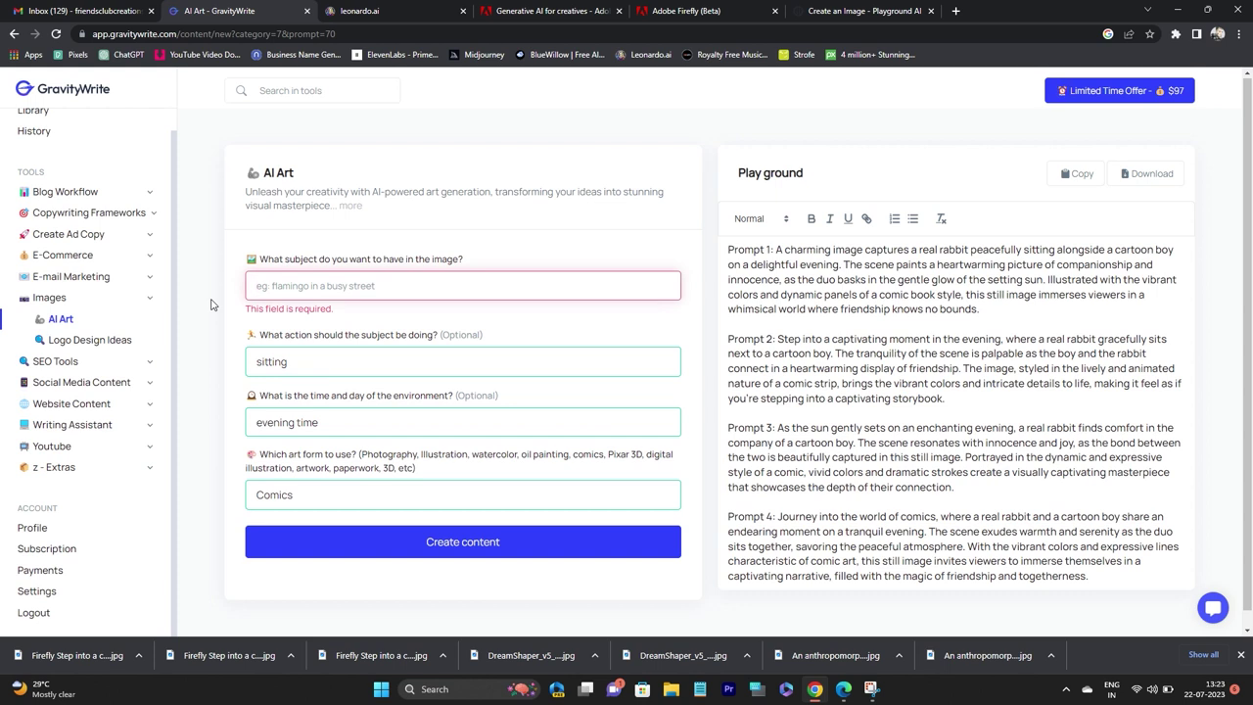
text(A man in Space)
key(Tab)
text(walking)
key(Tab)
text(Night)
key(Tab)
text(Photographi)
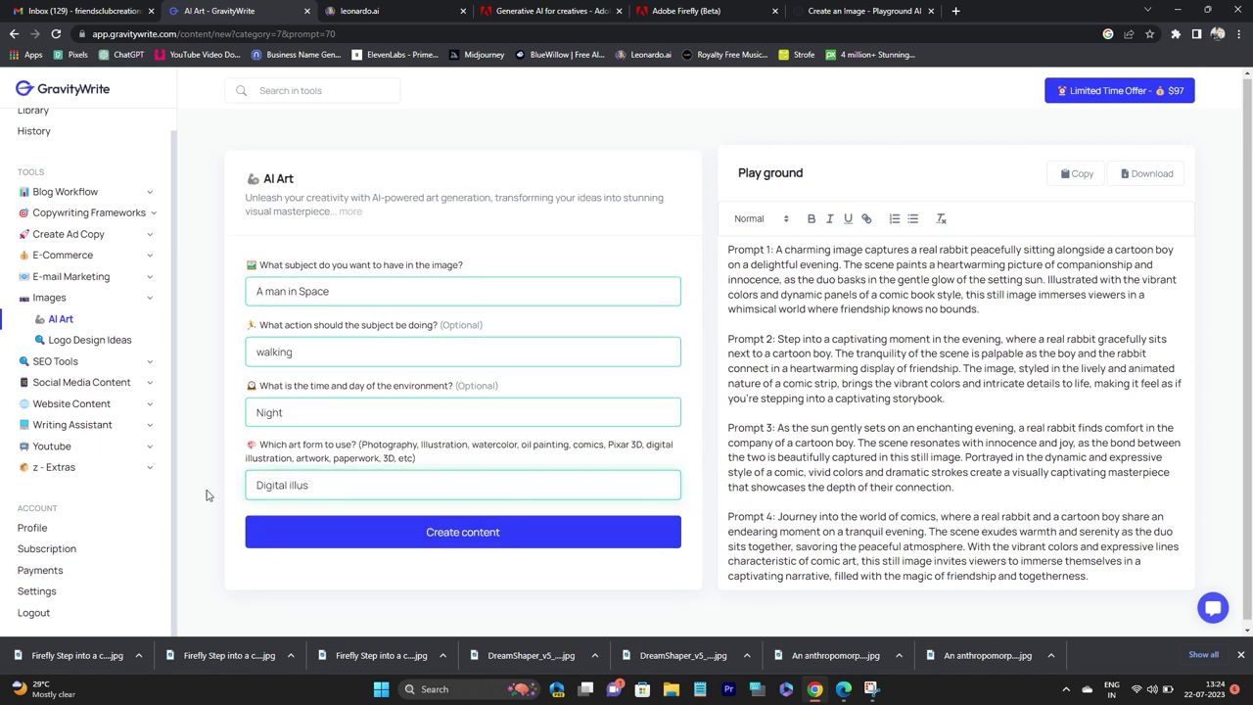
click(363, 532)
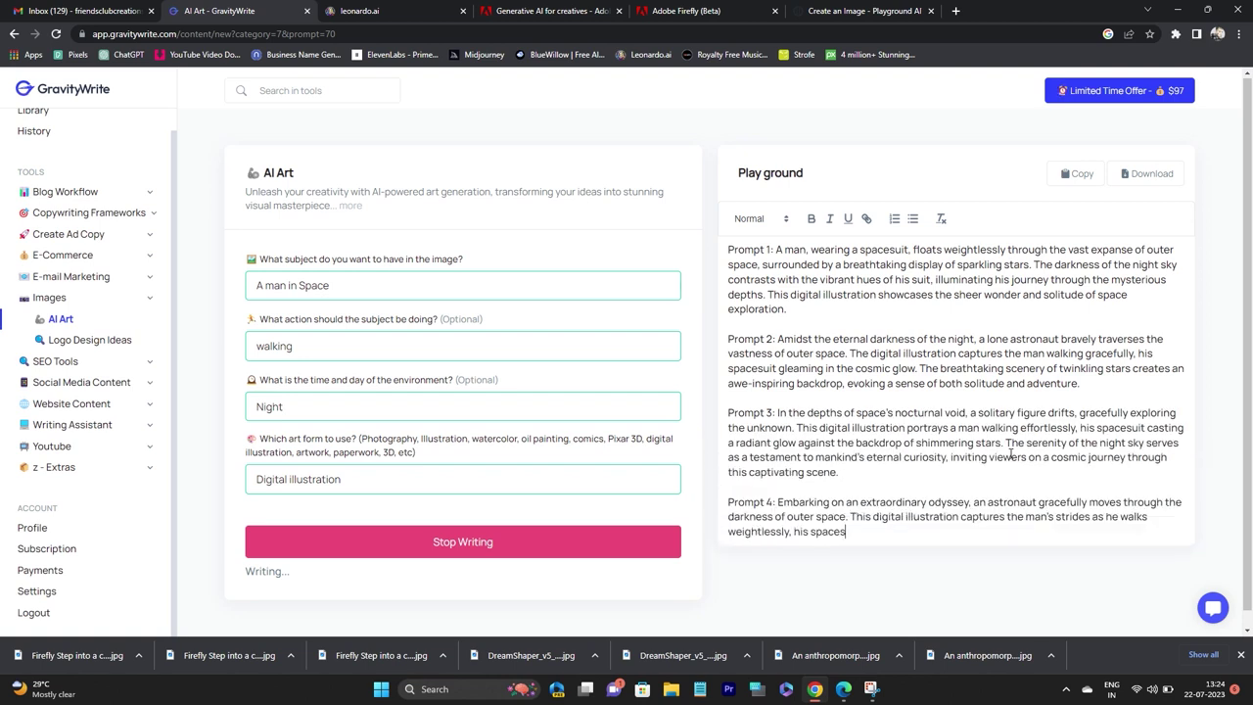
Copy the text of Prompt 2 about the lone astronaut into Playground AI's prompt and generate the image
drag(979, 393, 768, 340)
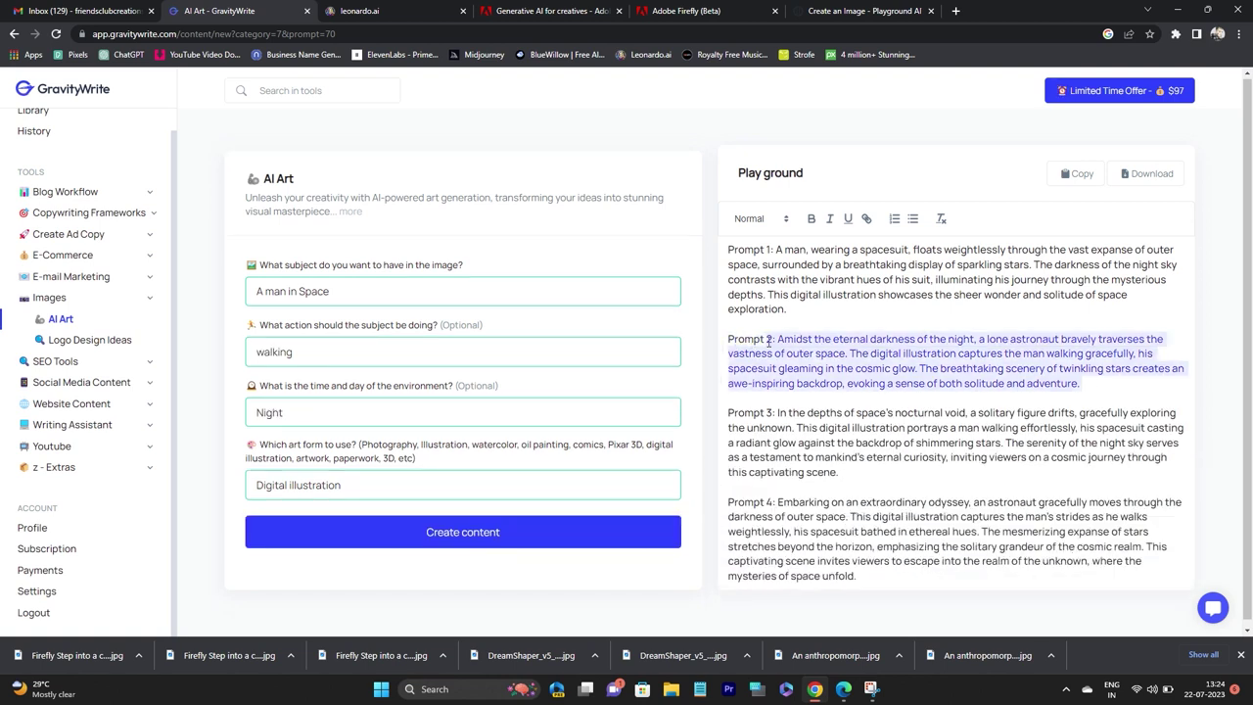
key(ctrl+9)
key(ctrl+v)
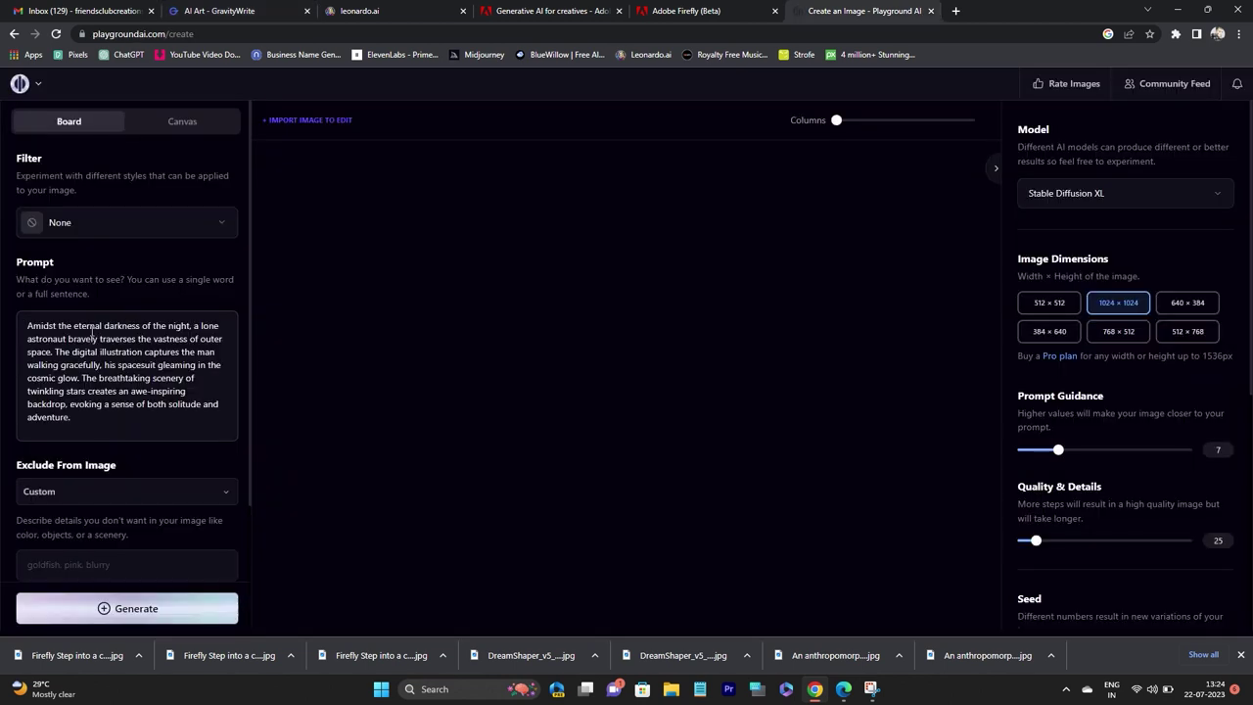
click(136, 609)
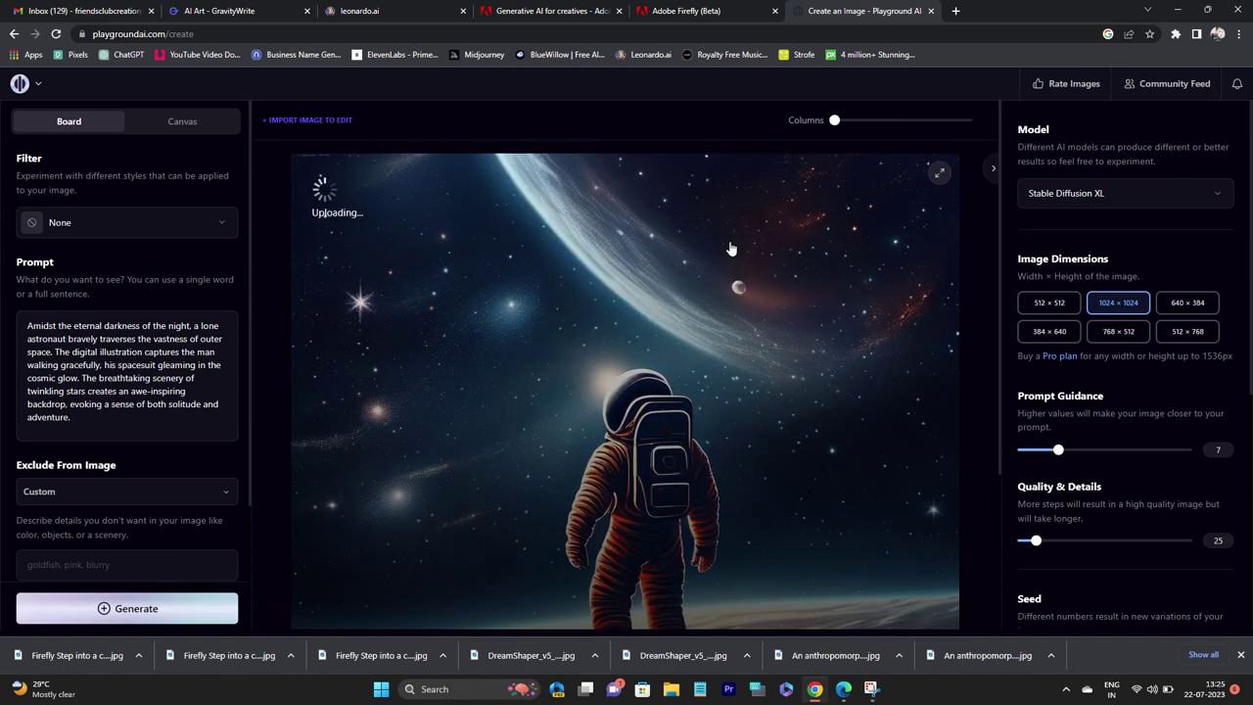
Set the results view to 2 columns and download the generated astronaut image
drag(840, 122, 871, 120)
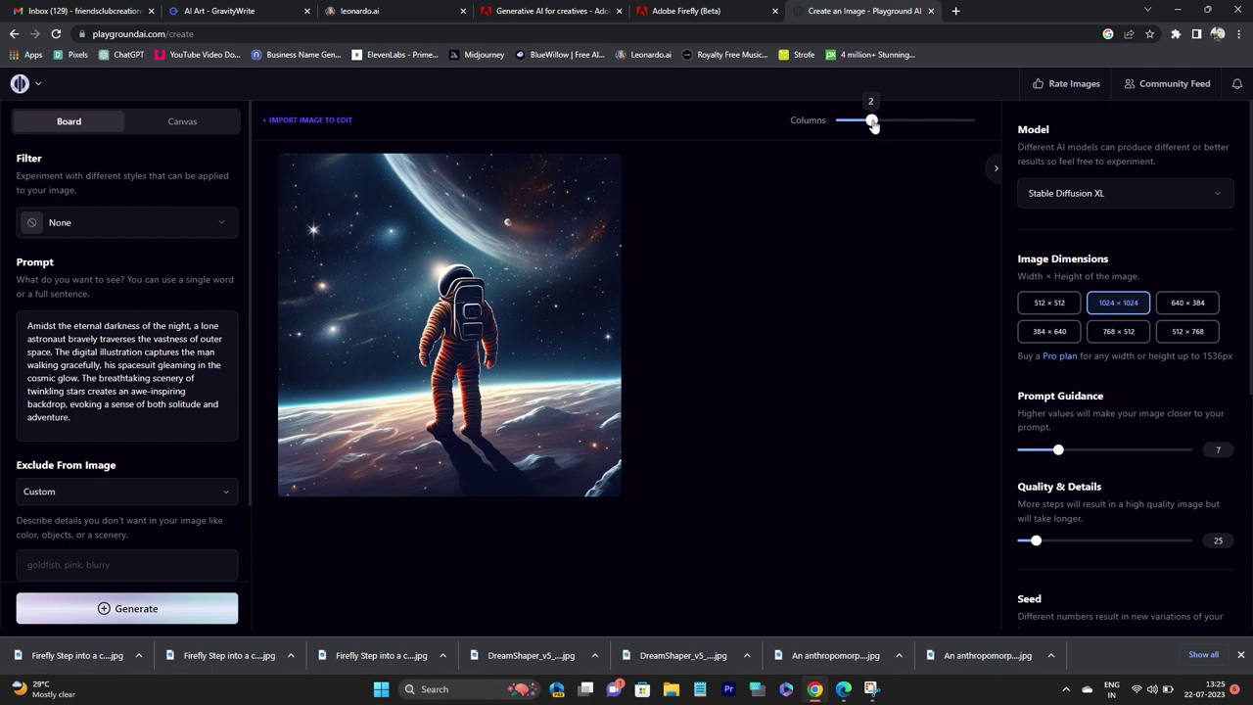
click(326, 173)
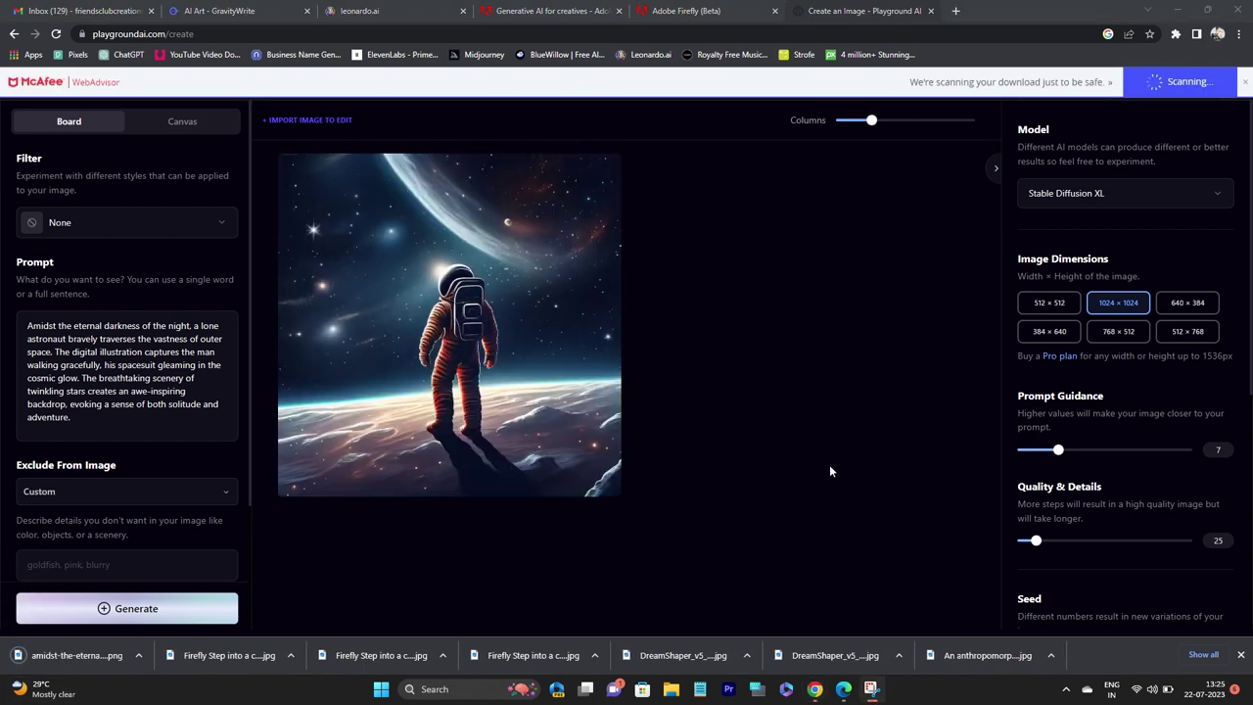
Return to GravityWrite, change the art form to "Photographic" and create the man in space prompts again
click(273, 10)
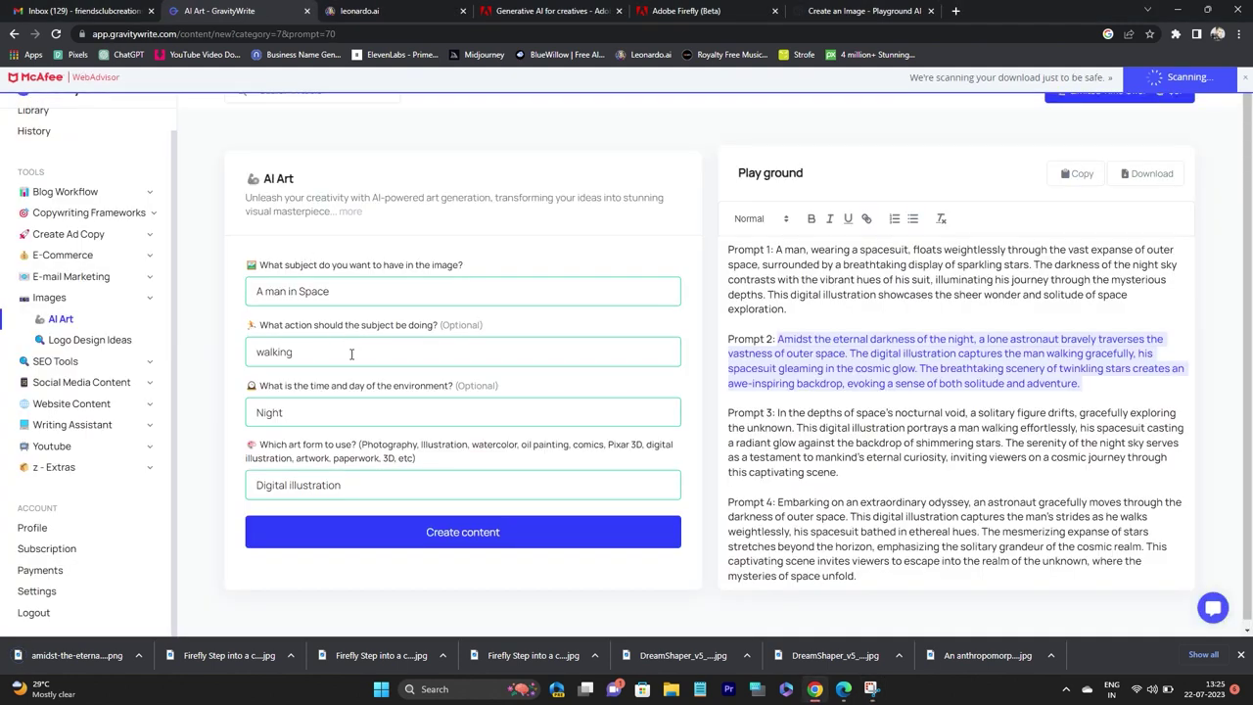
drag(342, 479, 245, 498)
key(BackSpace)
text(Photographic)
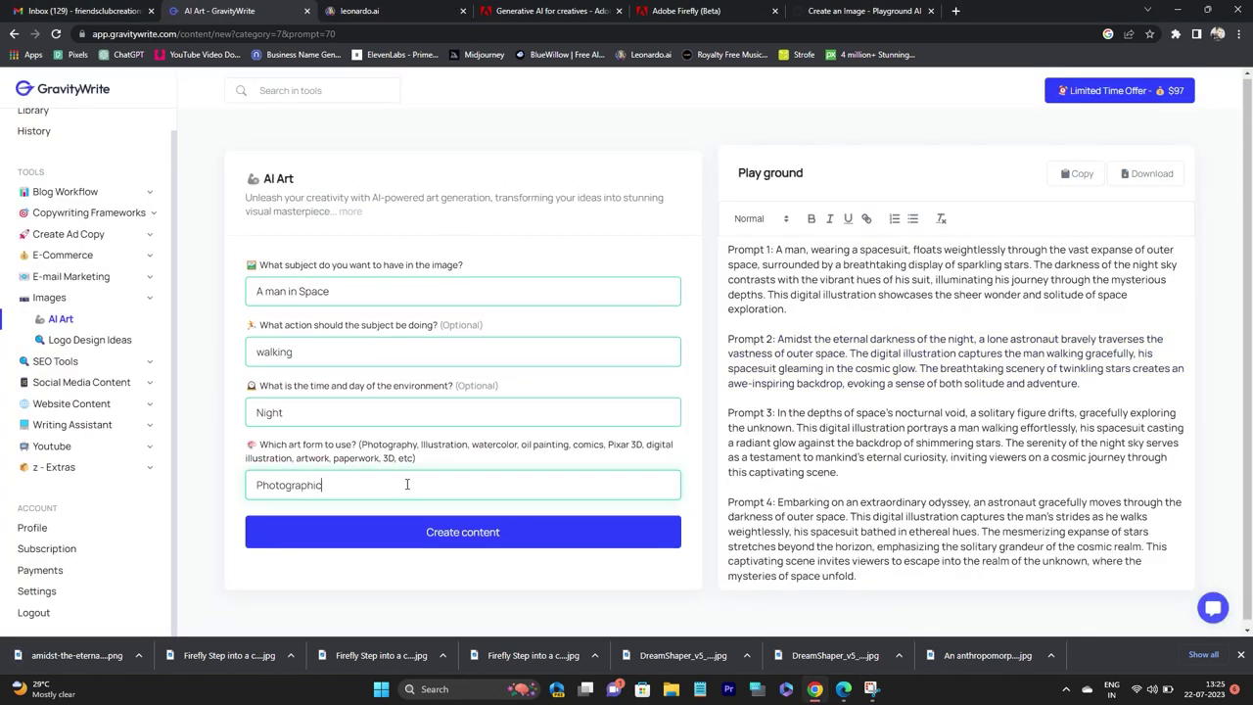
click(448, 533)
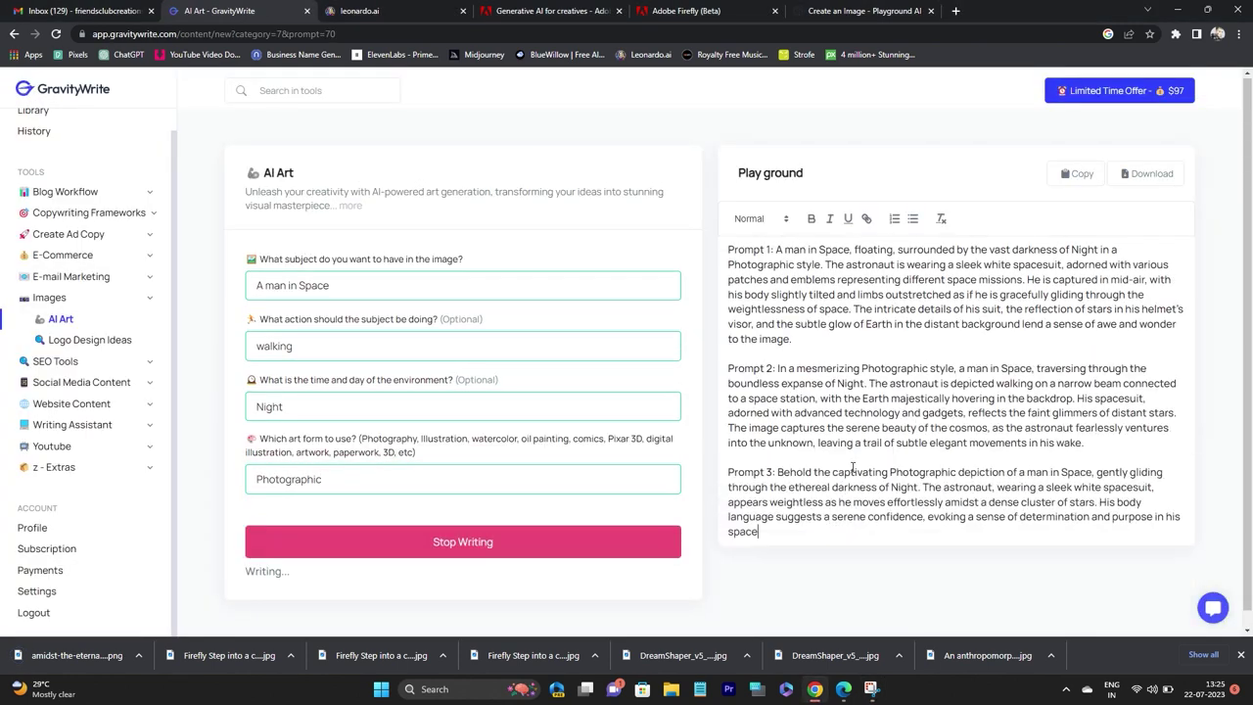
Replace Playground AI's prompt with the text of GravityWrite's Prompt 3 about the gliding astronaut and generate the image
drag(1115, 481, 777, 406)
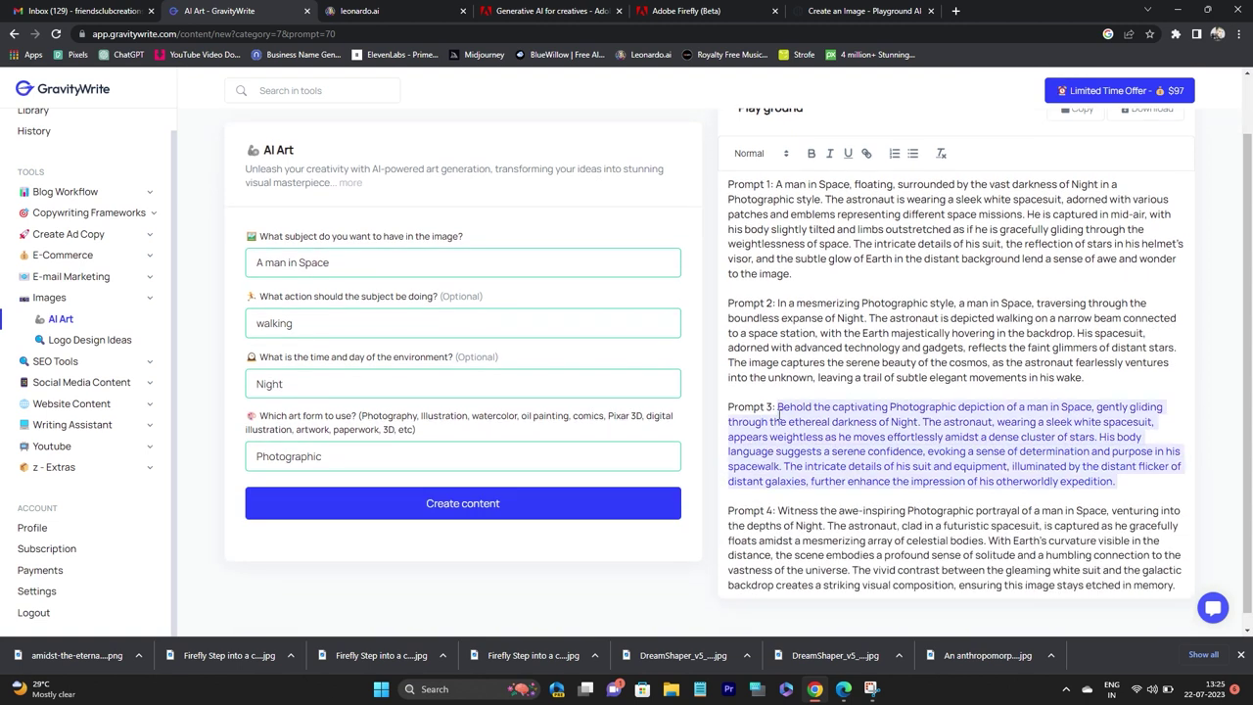
click(868, 10)
key(ctrl+a)
key(ctrl+v)
click(136, 608)
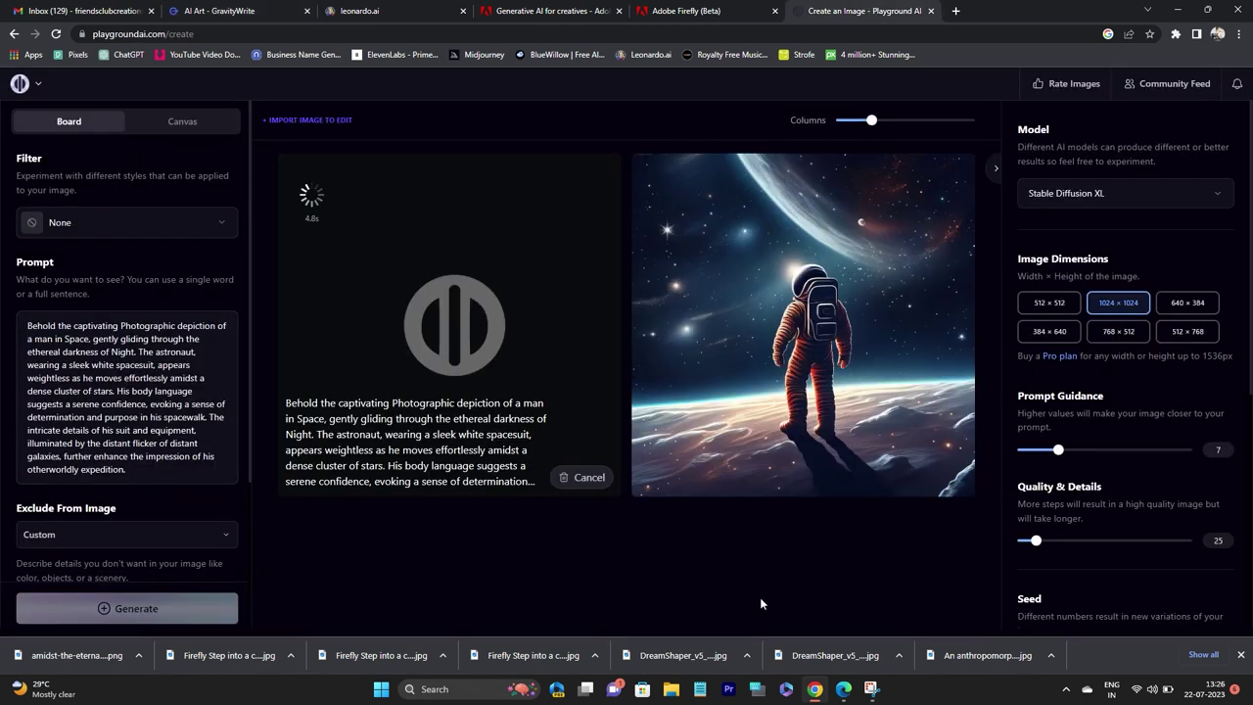
Download the new white-spacesuit astronaut image and inspect its details in the image viewer
mouse_move(406, 388)
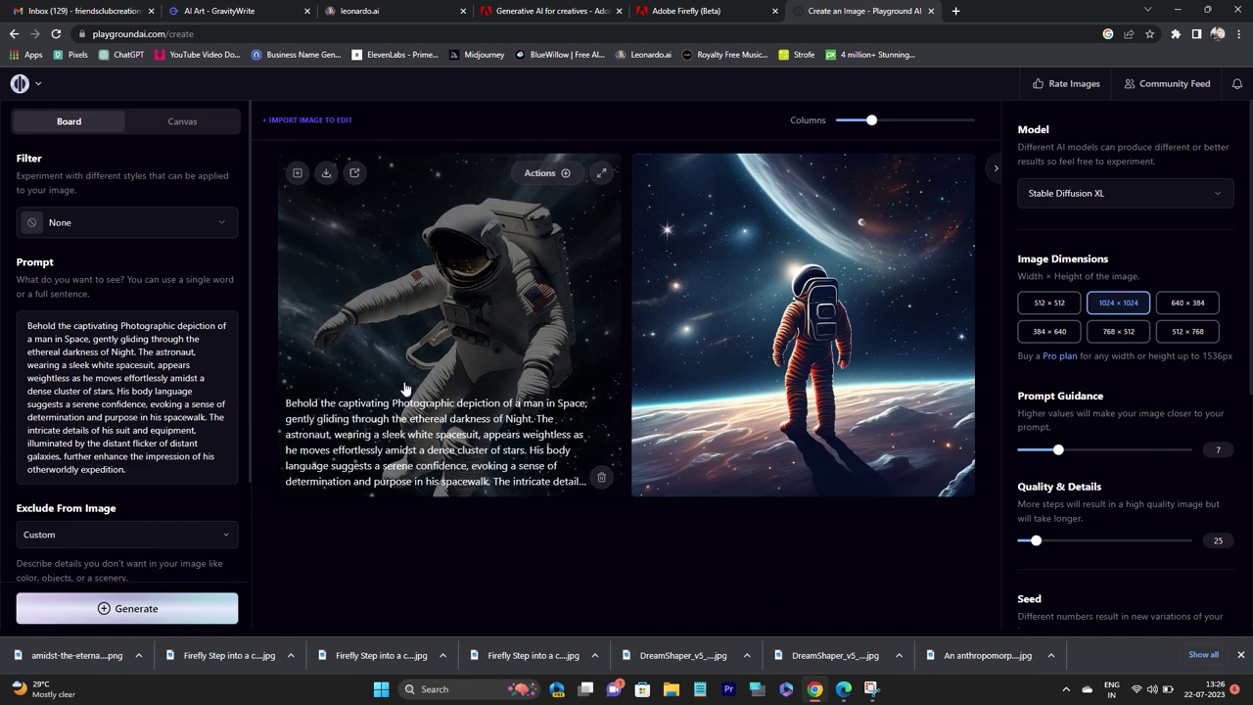
click(325, 173)
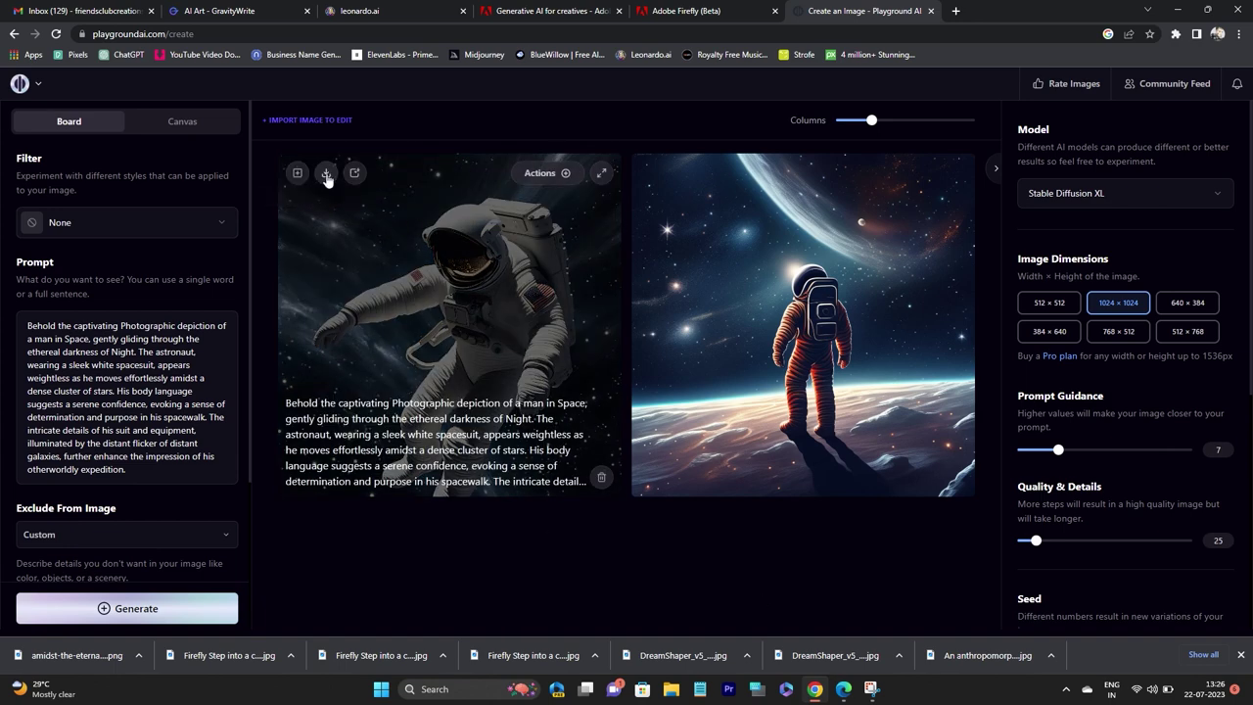
scroll(991, 335, up, 5)
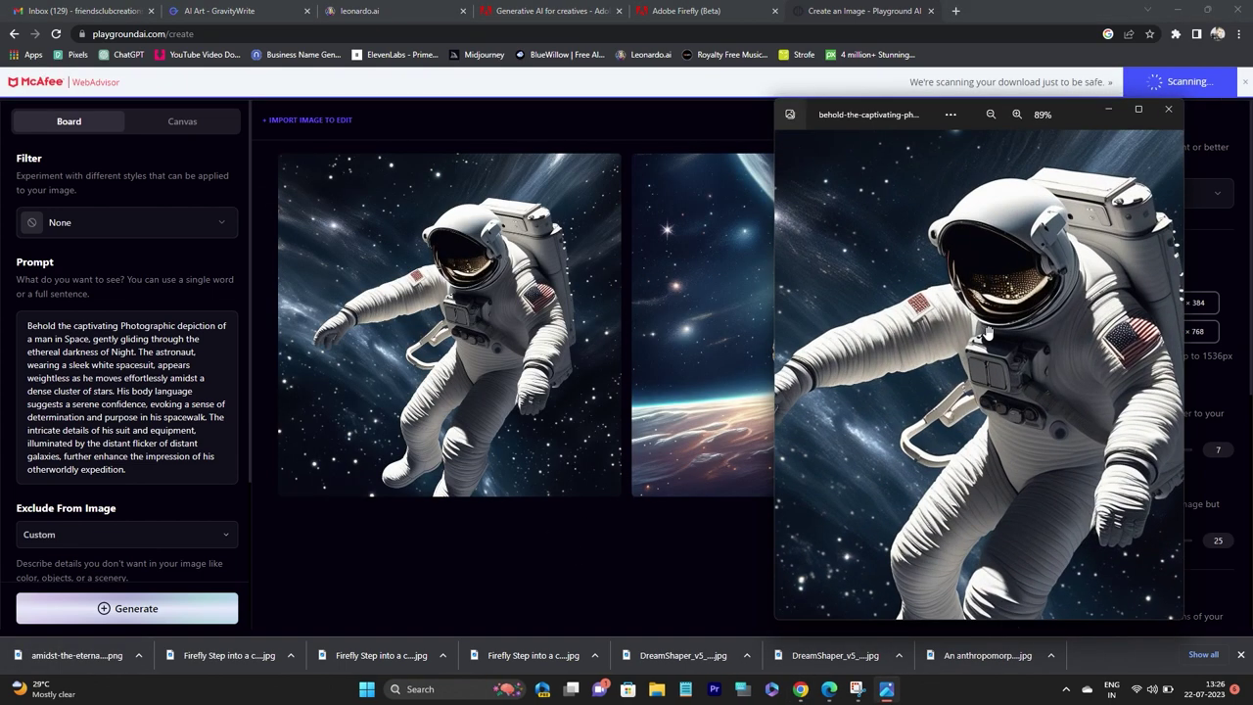
scroll(1006, 352, down, 5)
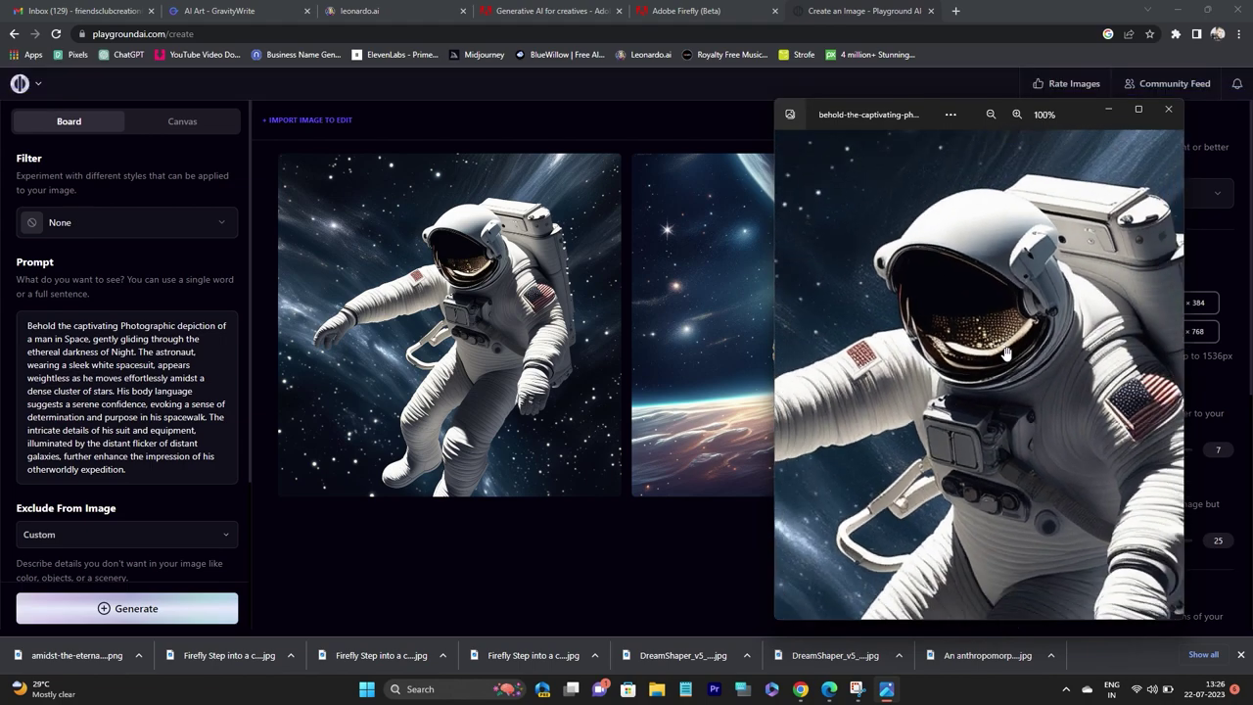